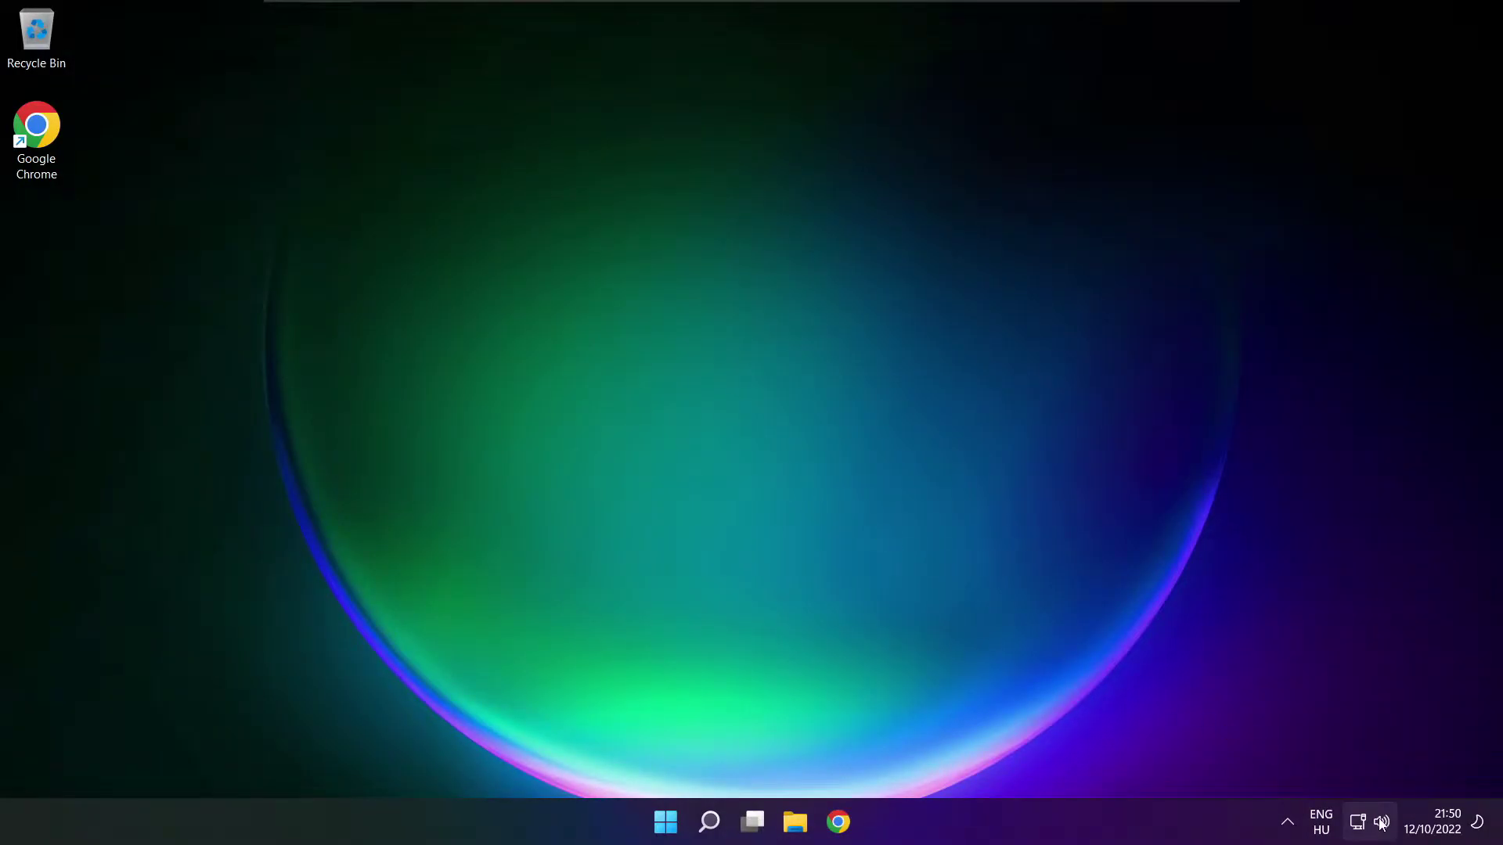
- Pick Speakers (High Definition Audio Device) from the volume flyout's output list, replacing CABLE Input
click(1382, 823)
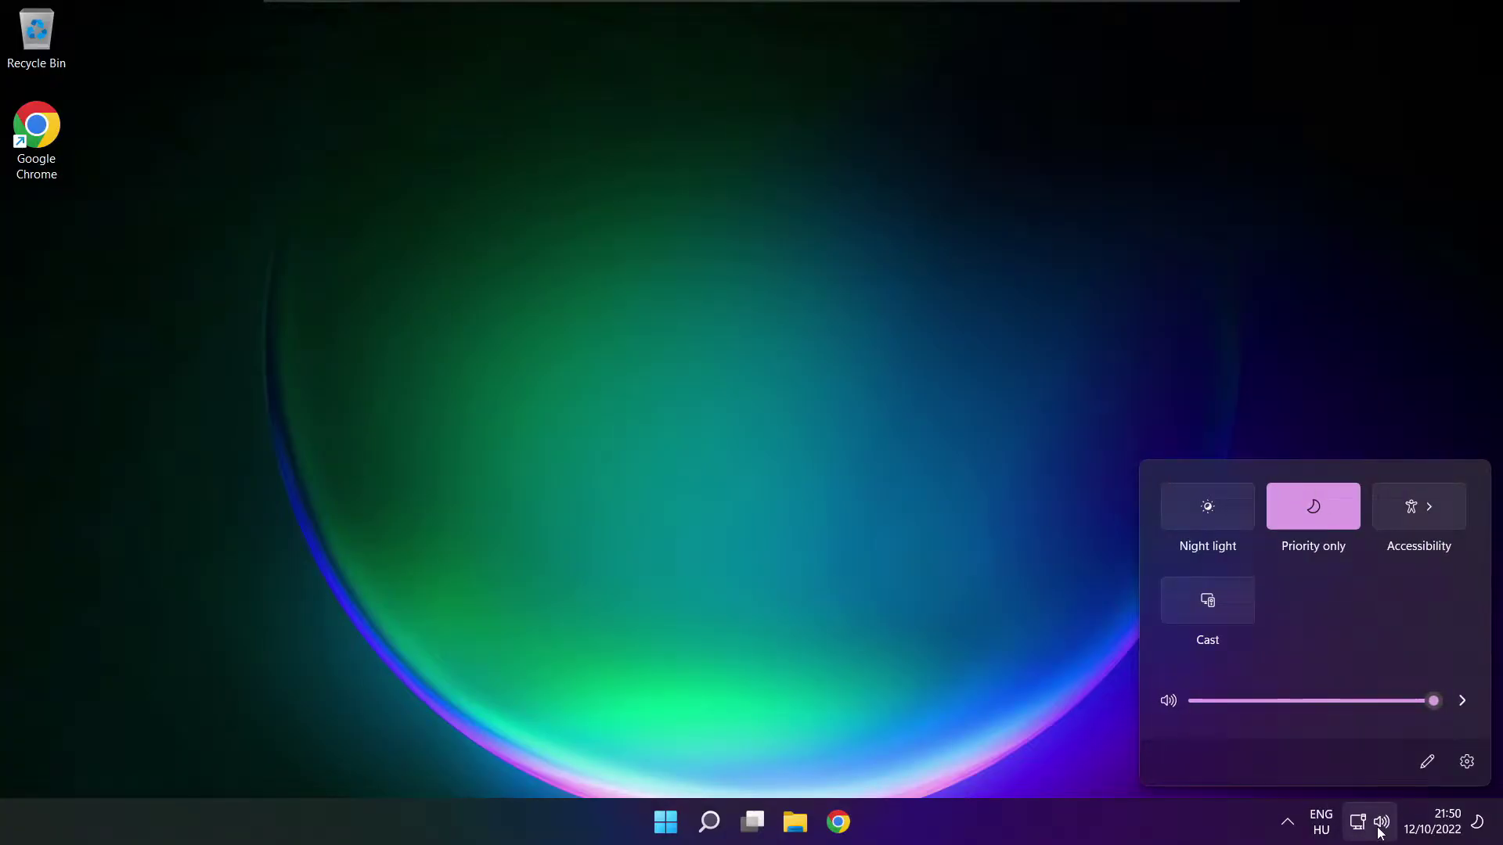
click(1463, 703)
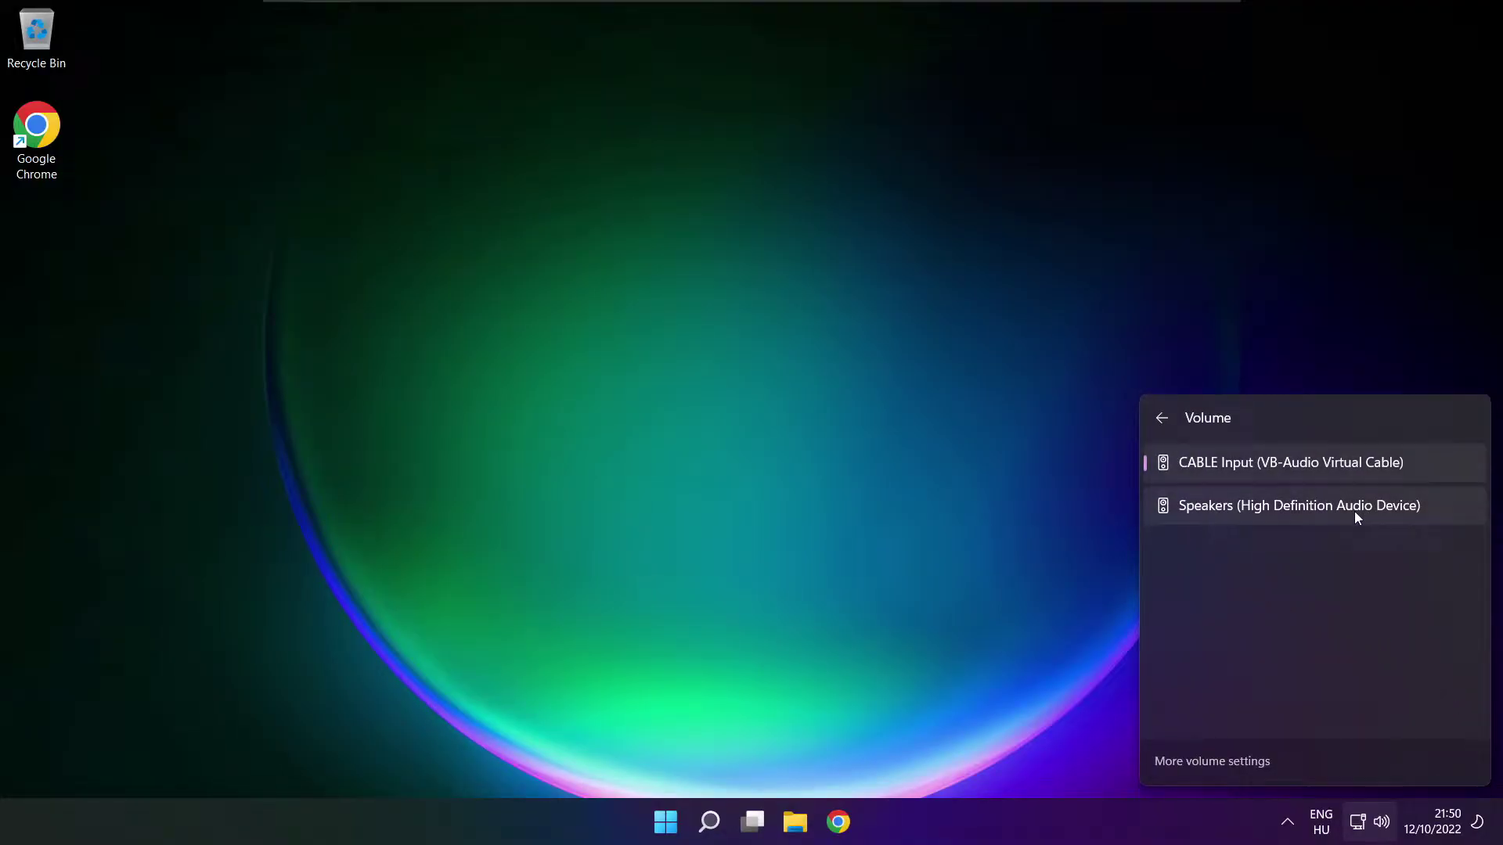
click(1437, 515)
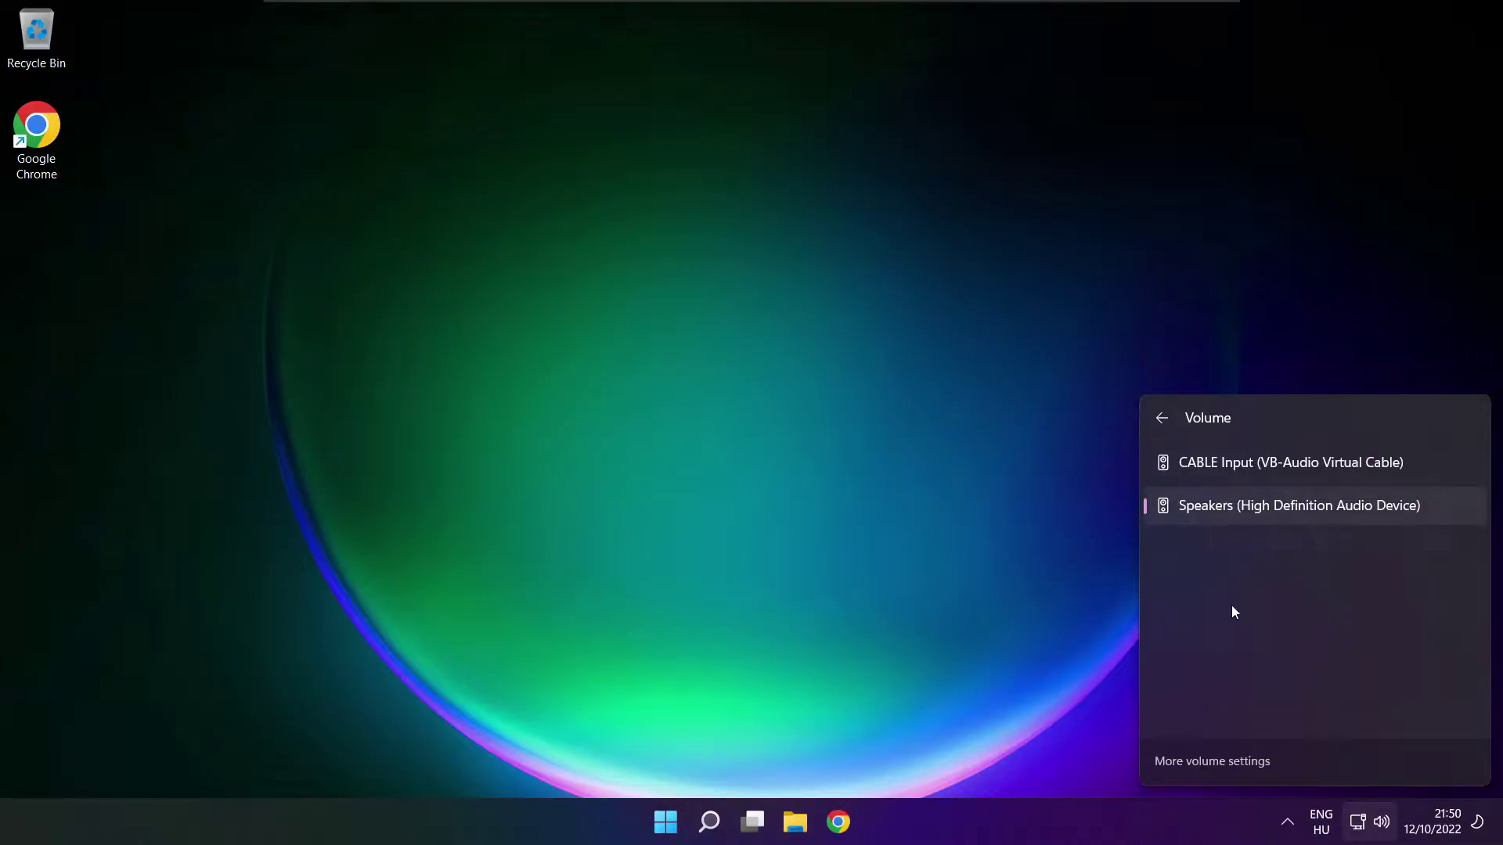
click(796, 462)
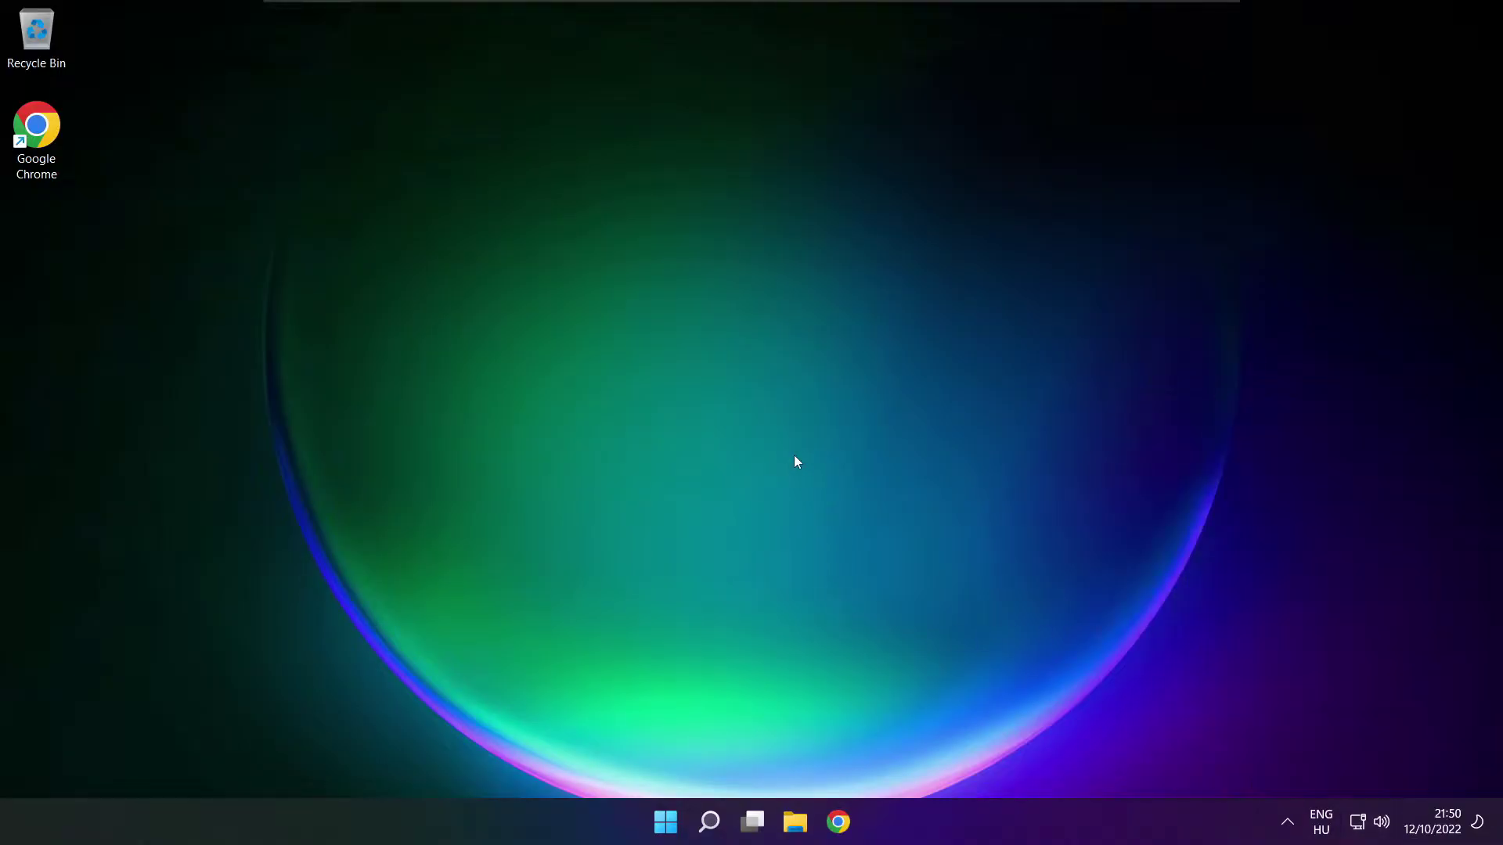
- View the Start power options, then list sound output devices with Speakers still selected
click(665, 822)
click(995, 755)
click(1381, 823)
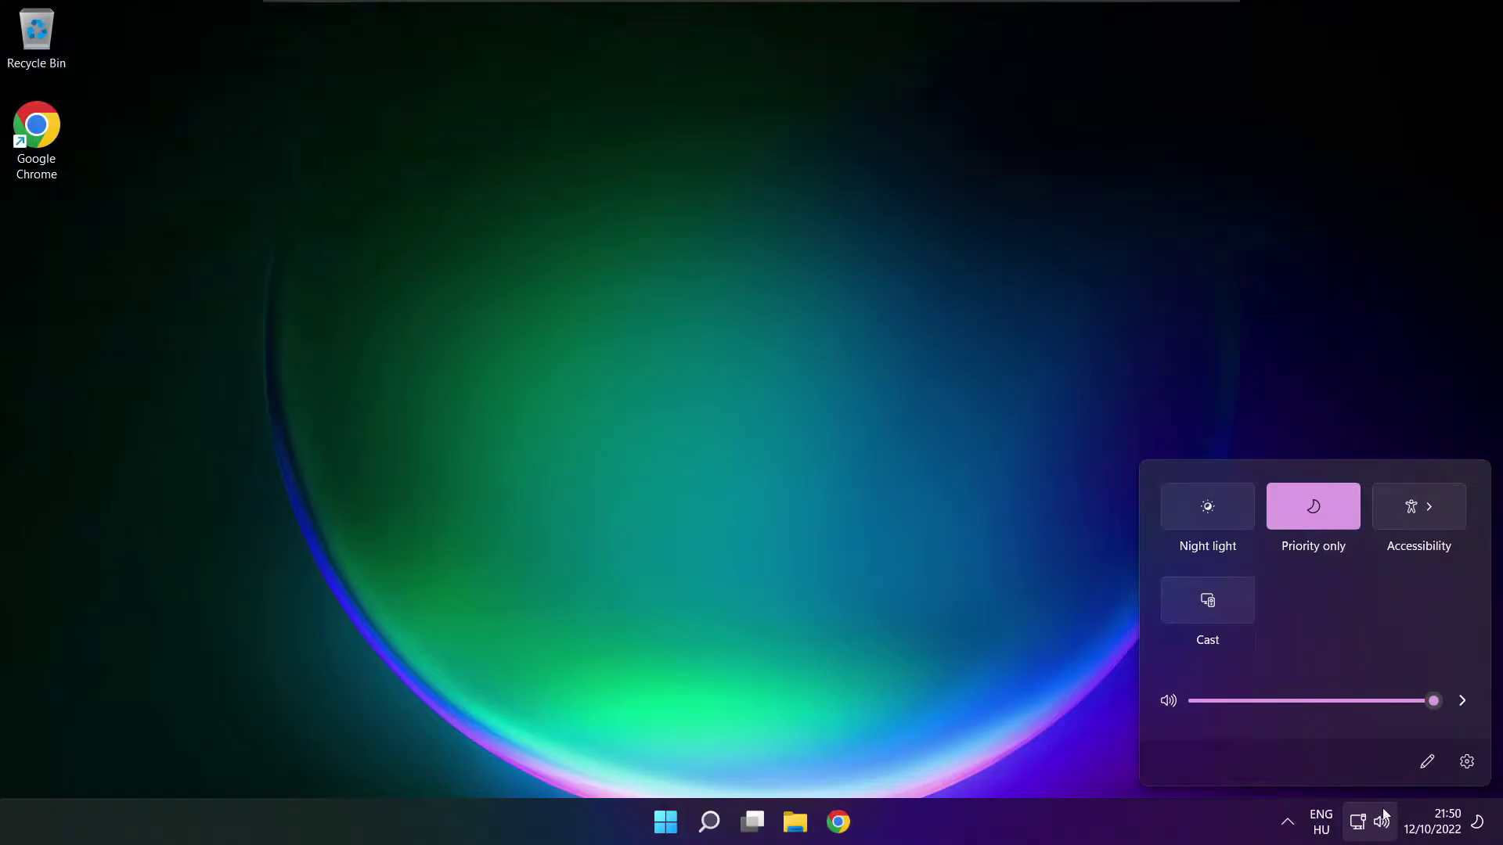
click(1464, 703)
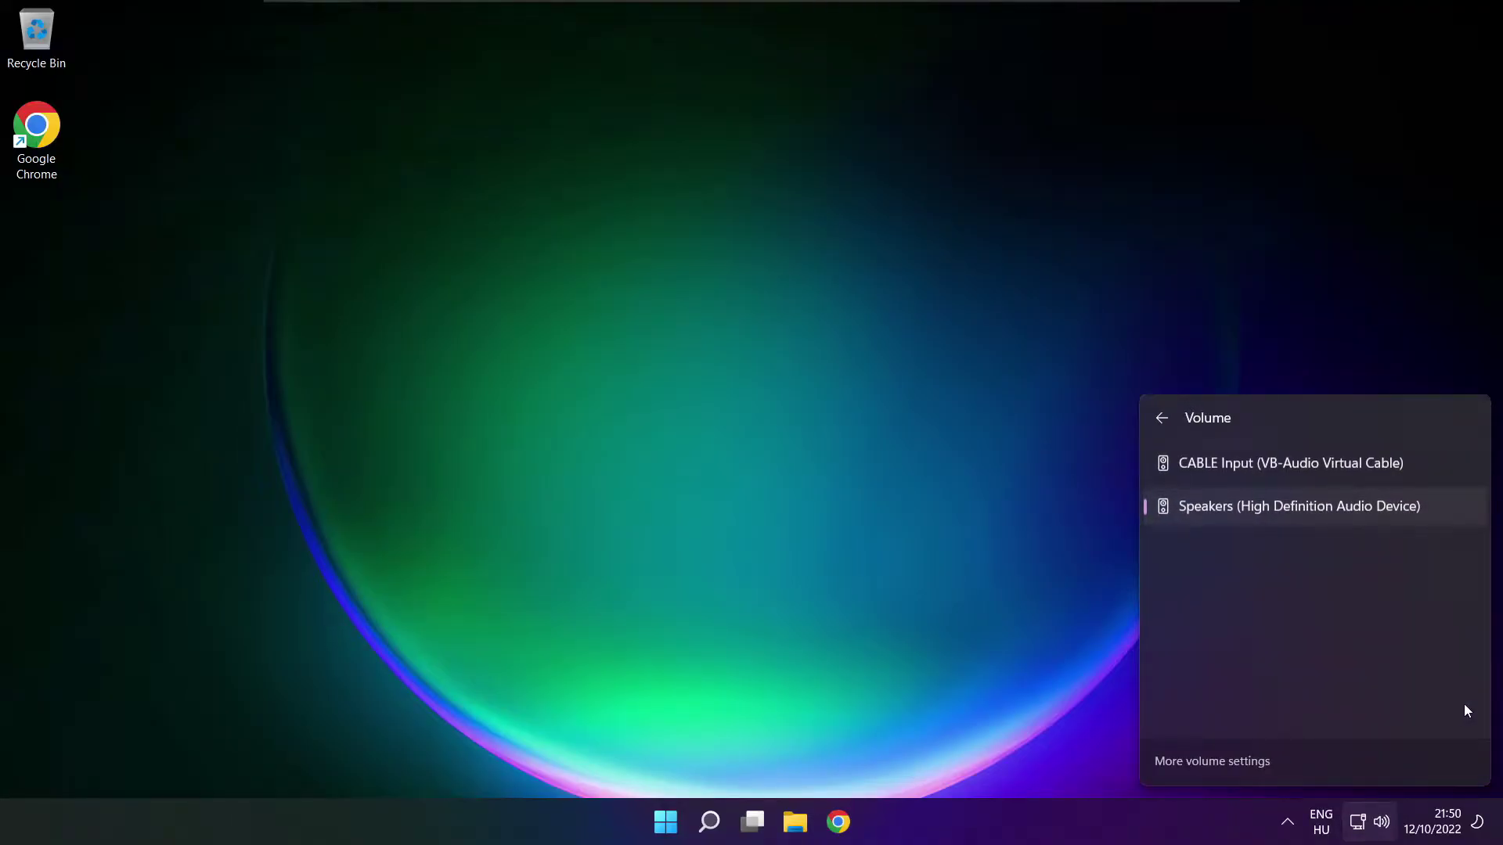
- Open full Sound settings, keep output volume at 100, and scroll to the Advanced section
click(1217, 763)
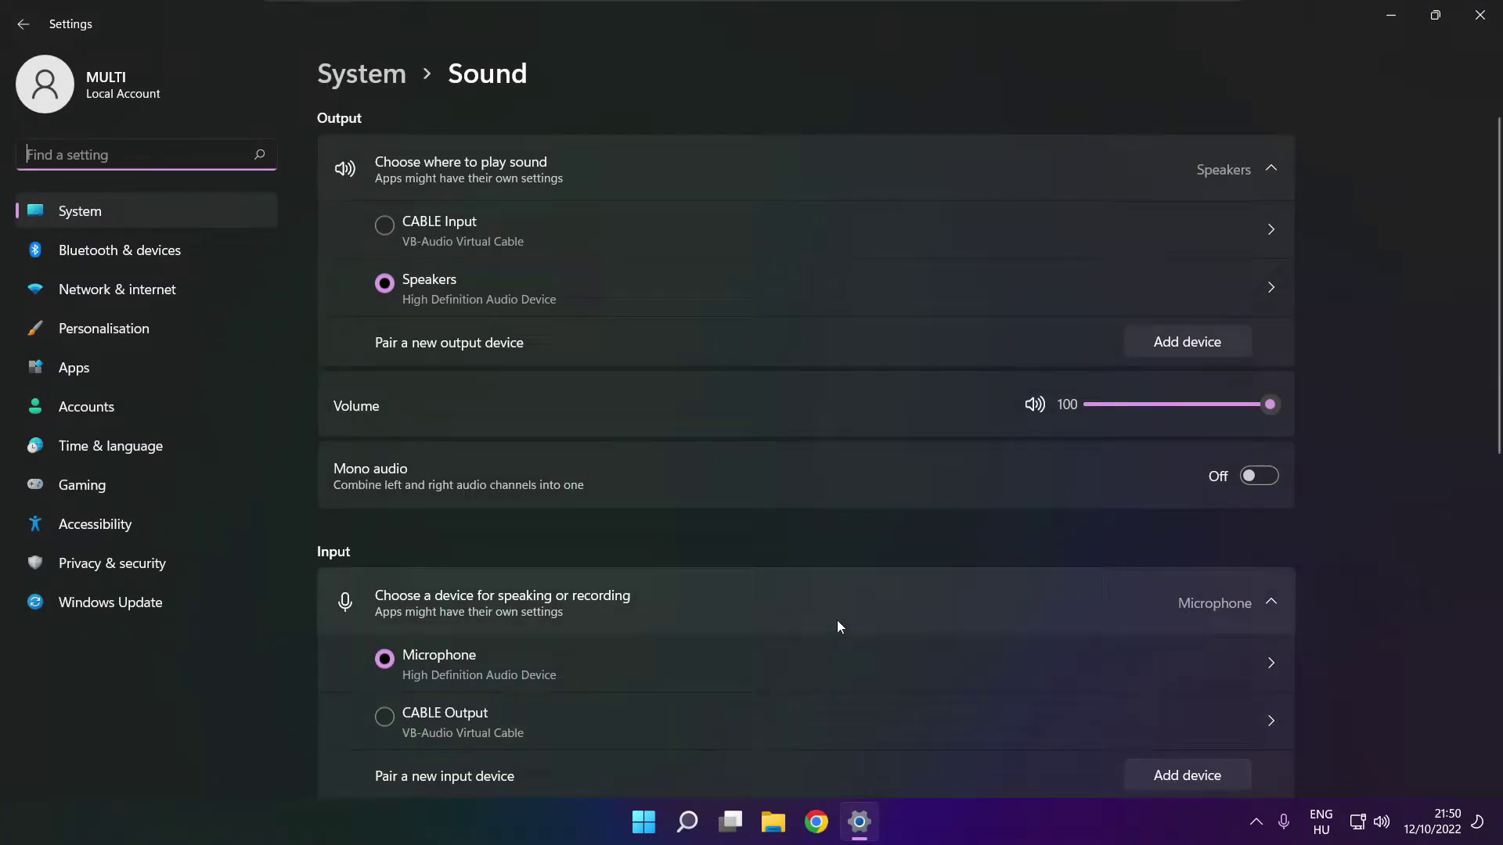
click(415, 285)
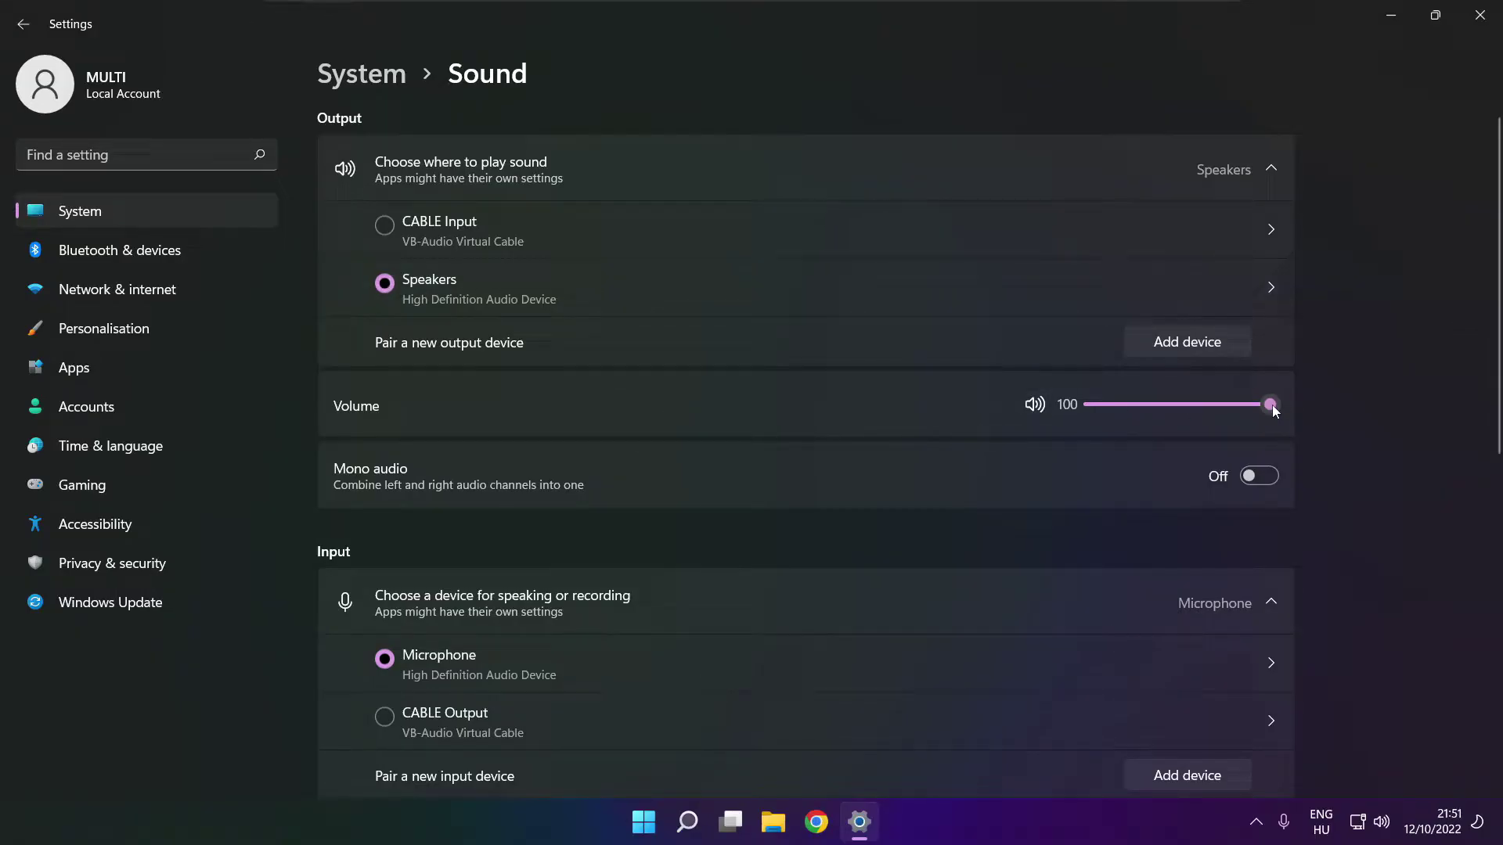
mouse_move(1271, 406)
mouse_down()
mouse_move(1159, 402)
mouse_move(1285, 404)
mouse_up()
drag(1498, 397, 1492, 656)
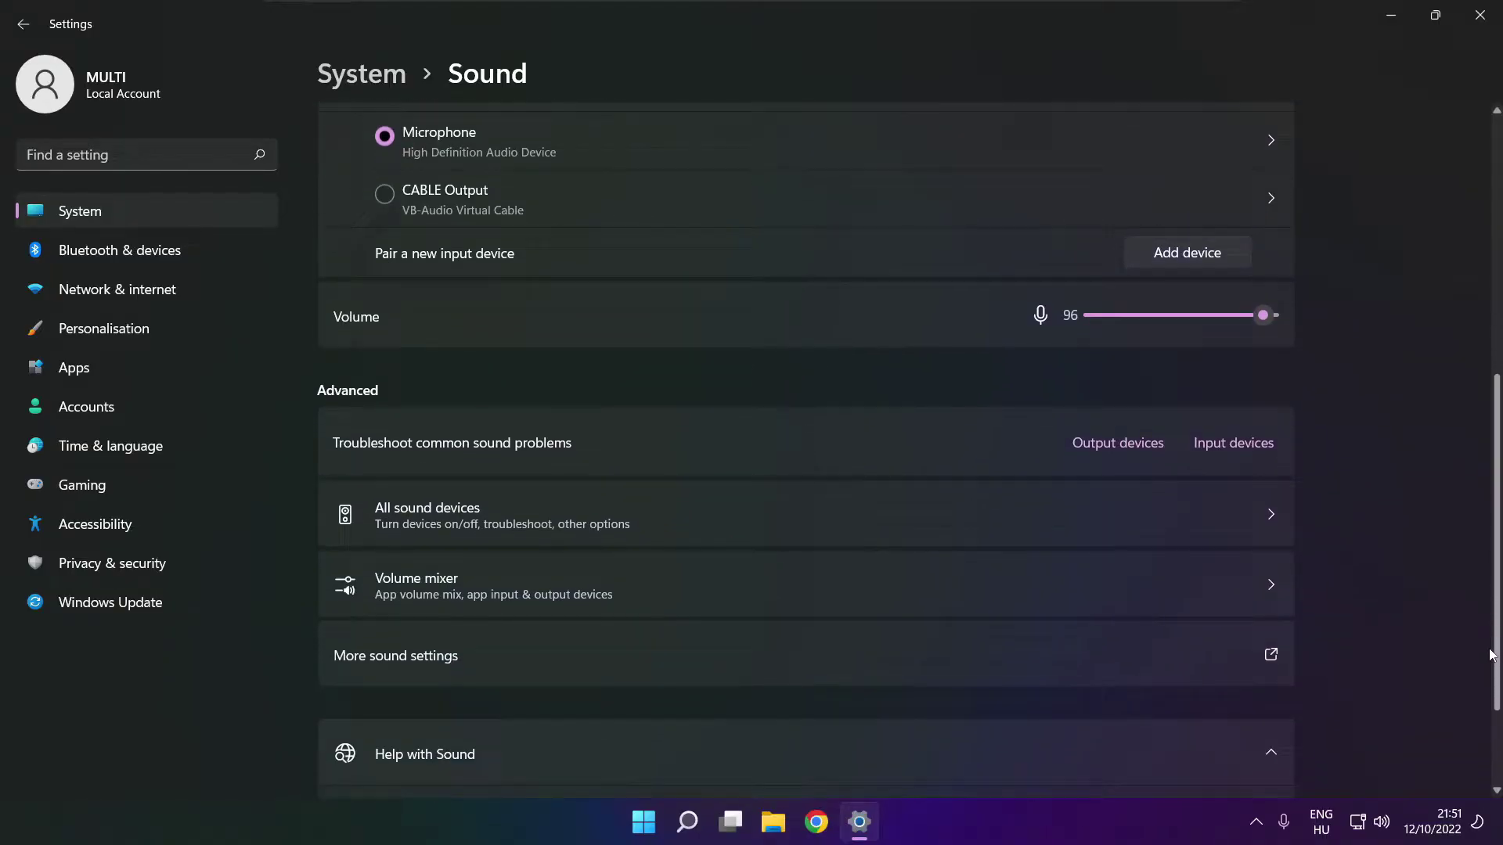
- Disable CABLE Input on the classic Sound Playback tab, then bring up the Speakers options
click(619, 660)
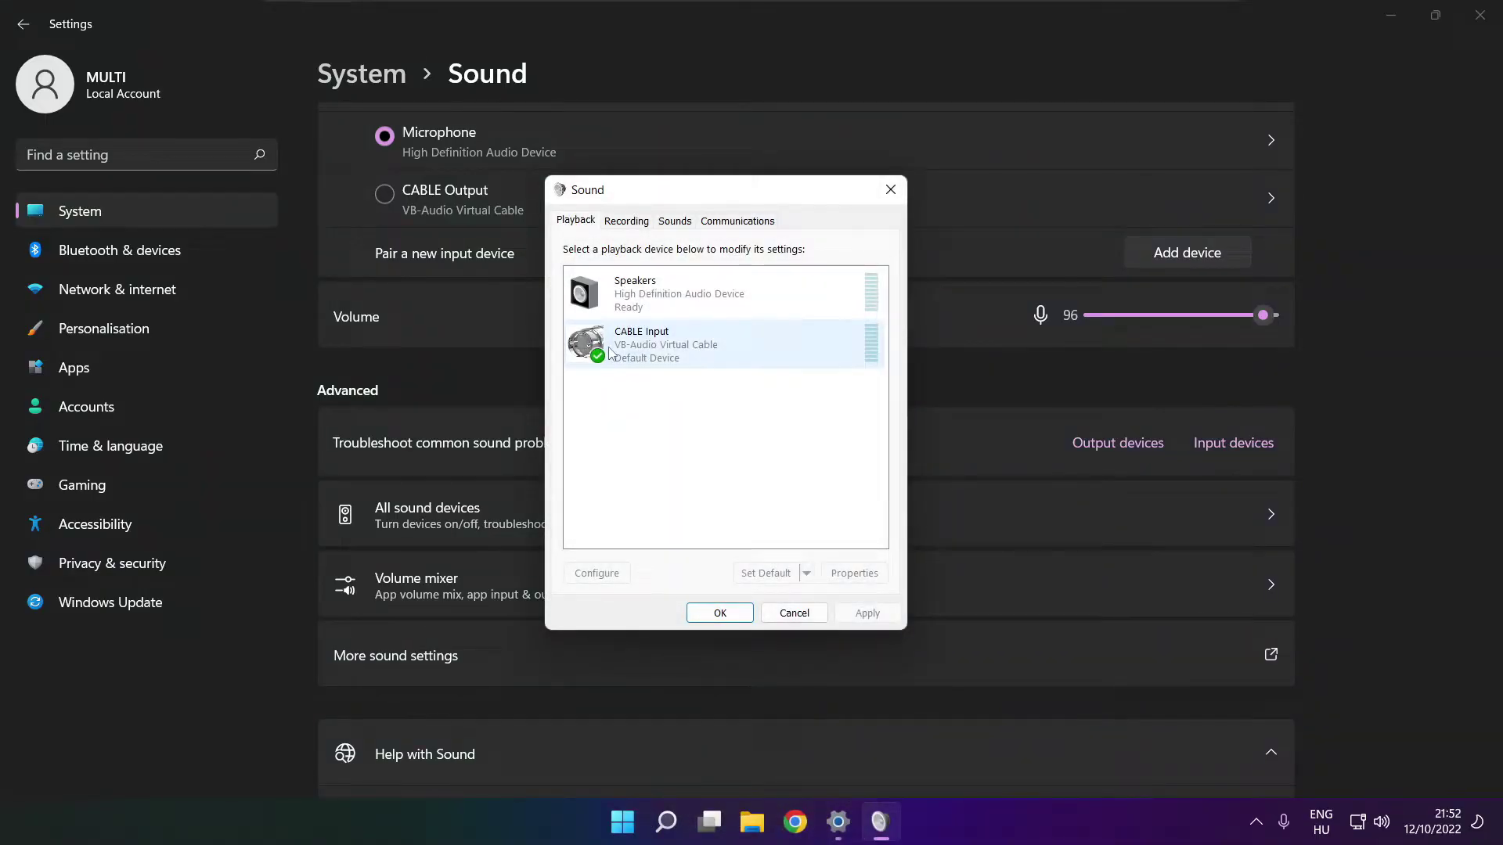
click(689, 356)
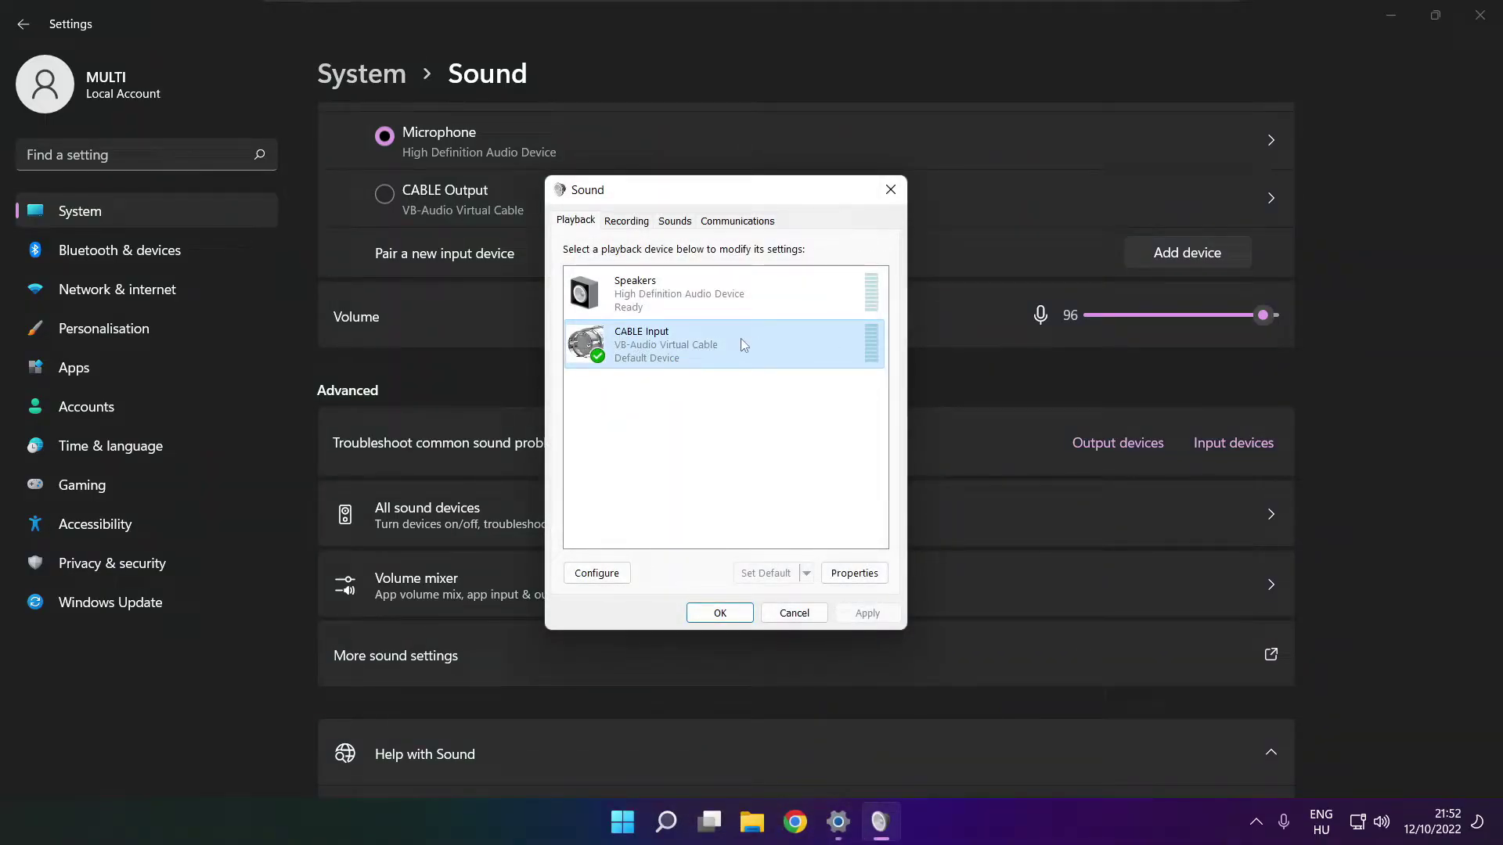
right_click(795, 343)
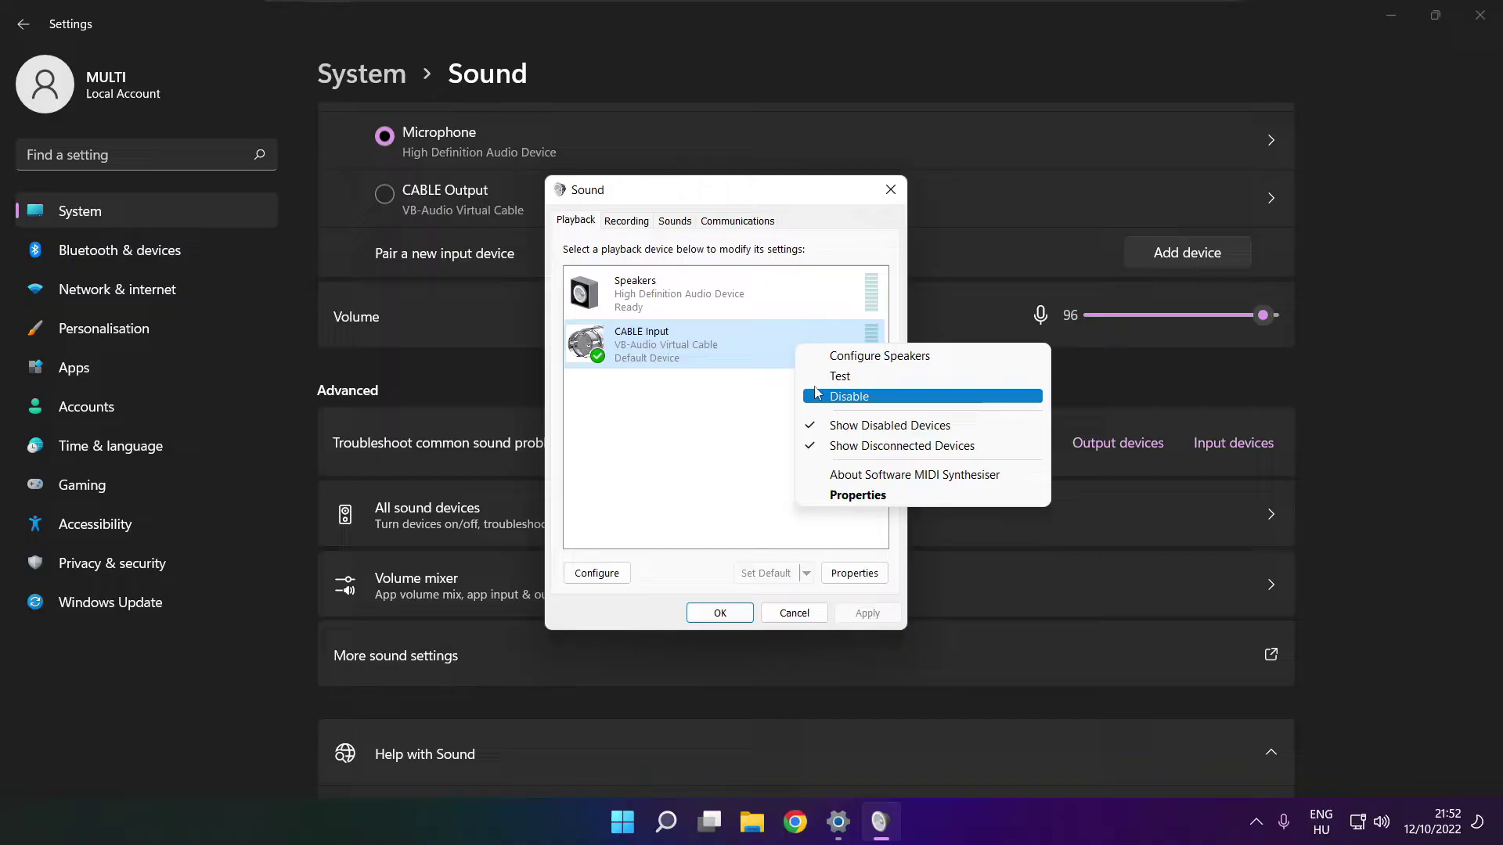
click(871, 397)
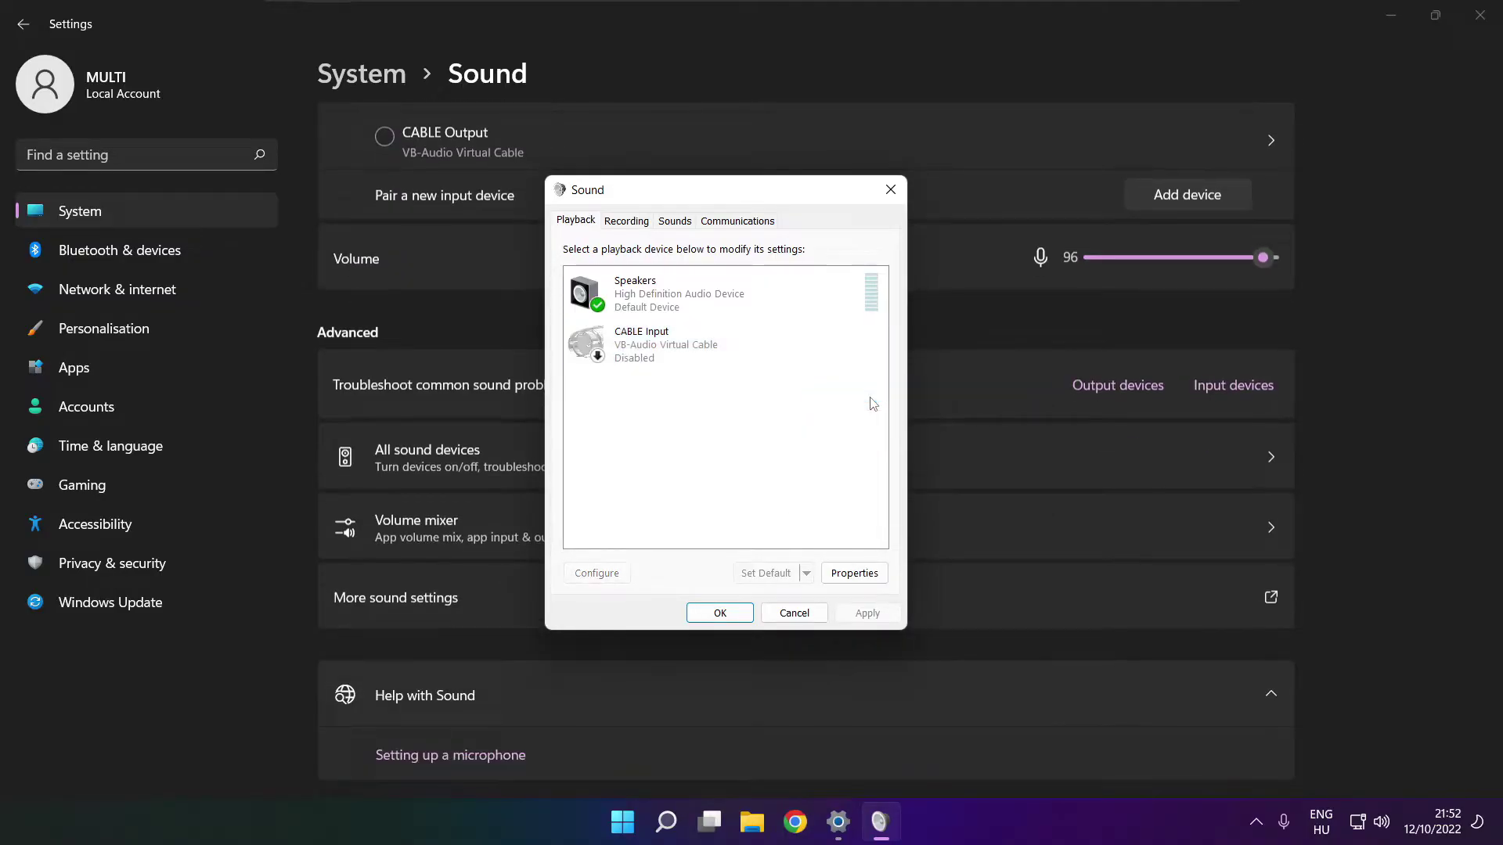
click(735, 294)
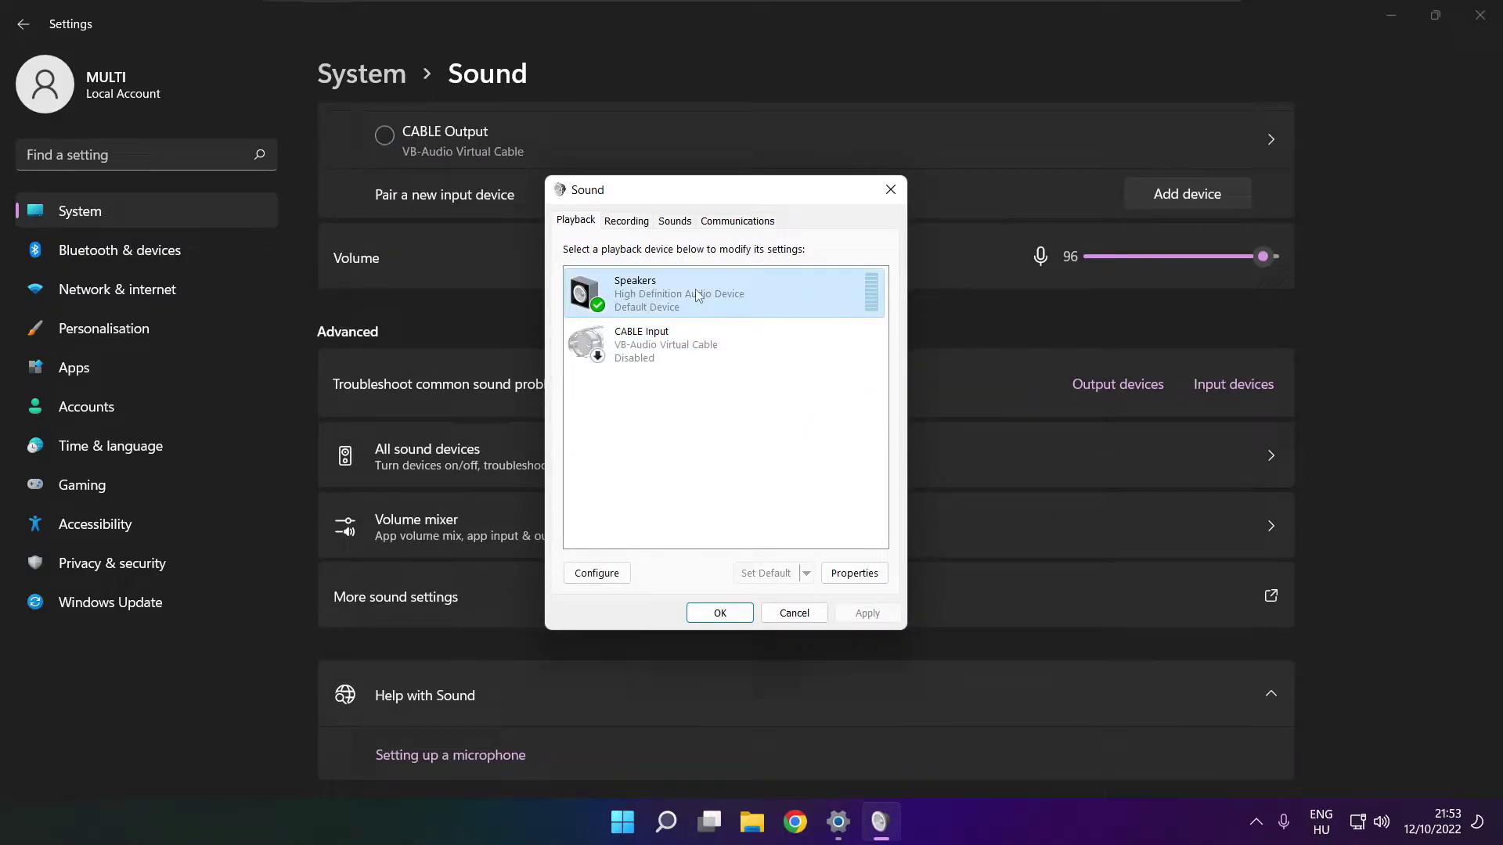
right_click(730, 300)
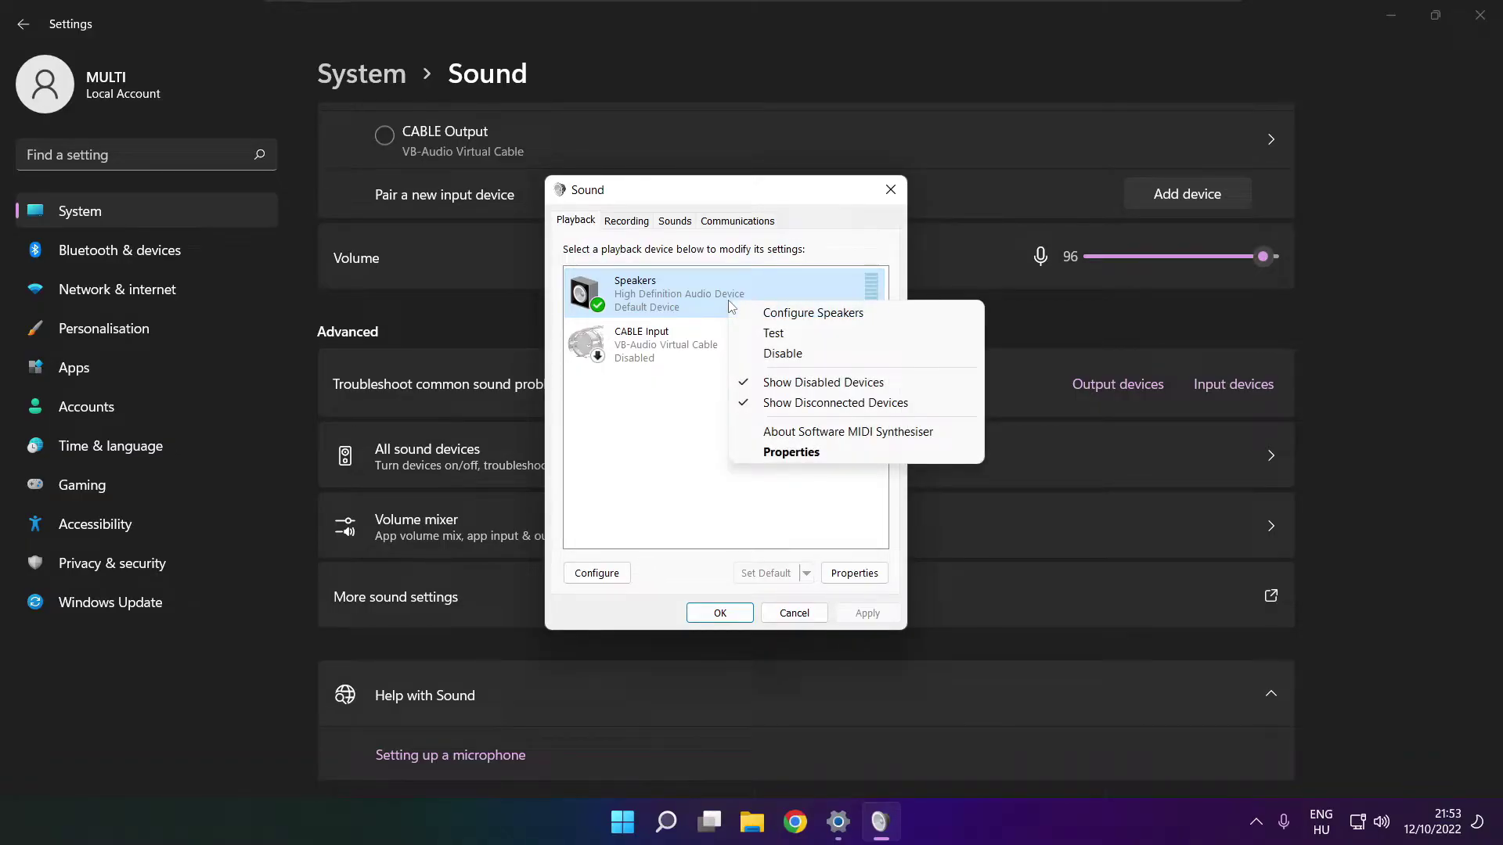
- Configure the Speakers as 7.1 Surround, keeping all optional and full-range speakers
click(830, 319)
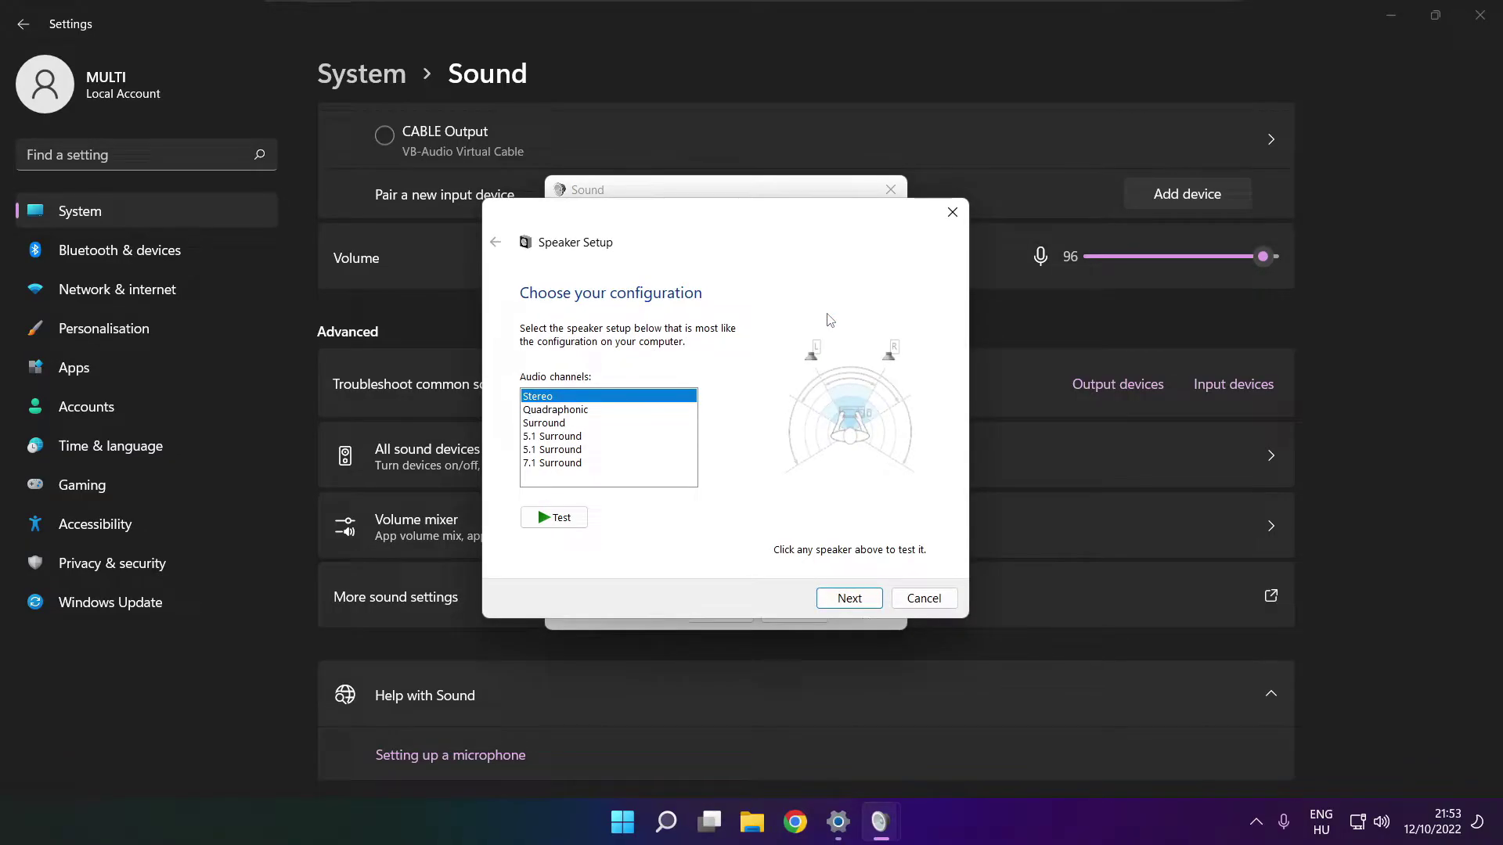
click(560, 463)
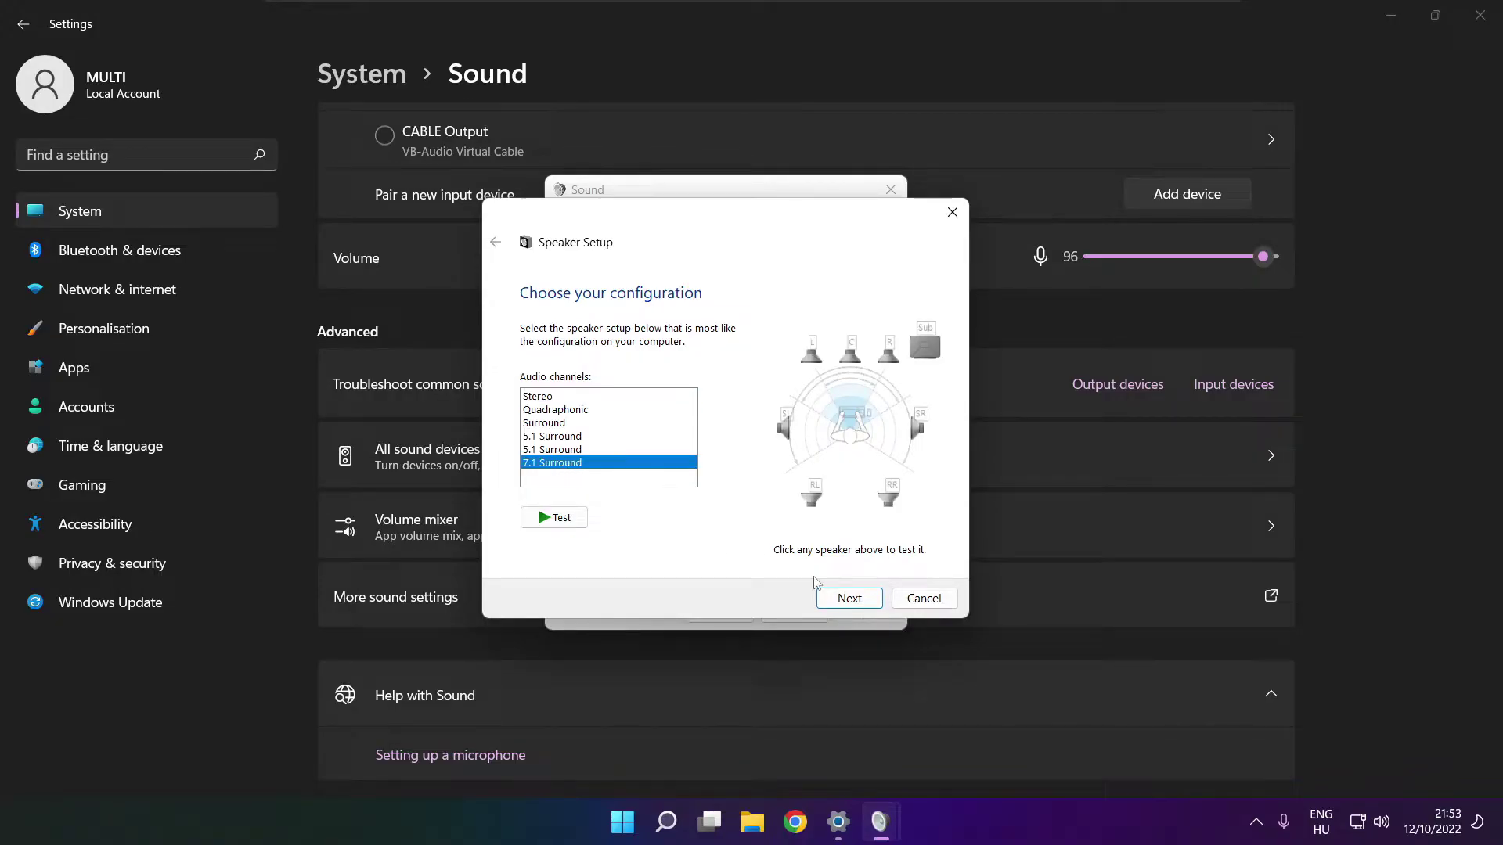
click(849, 599)
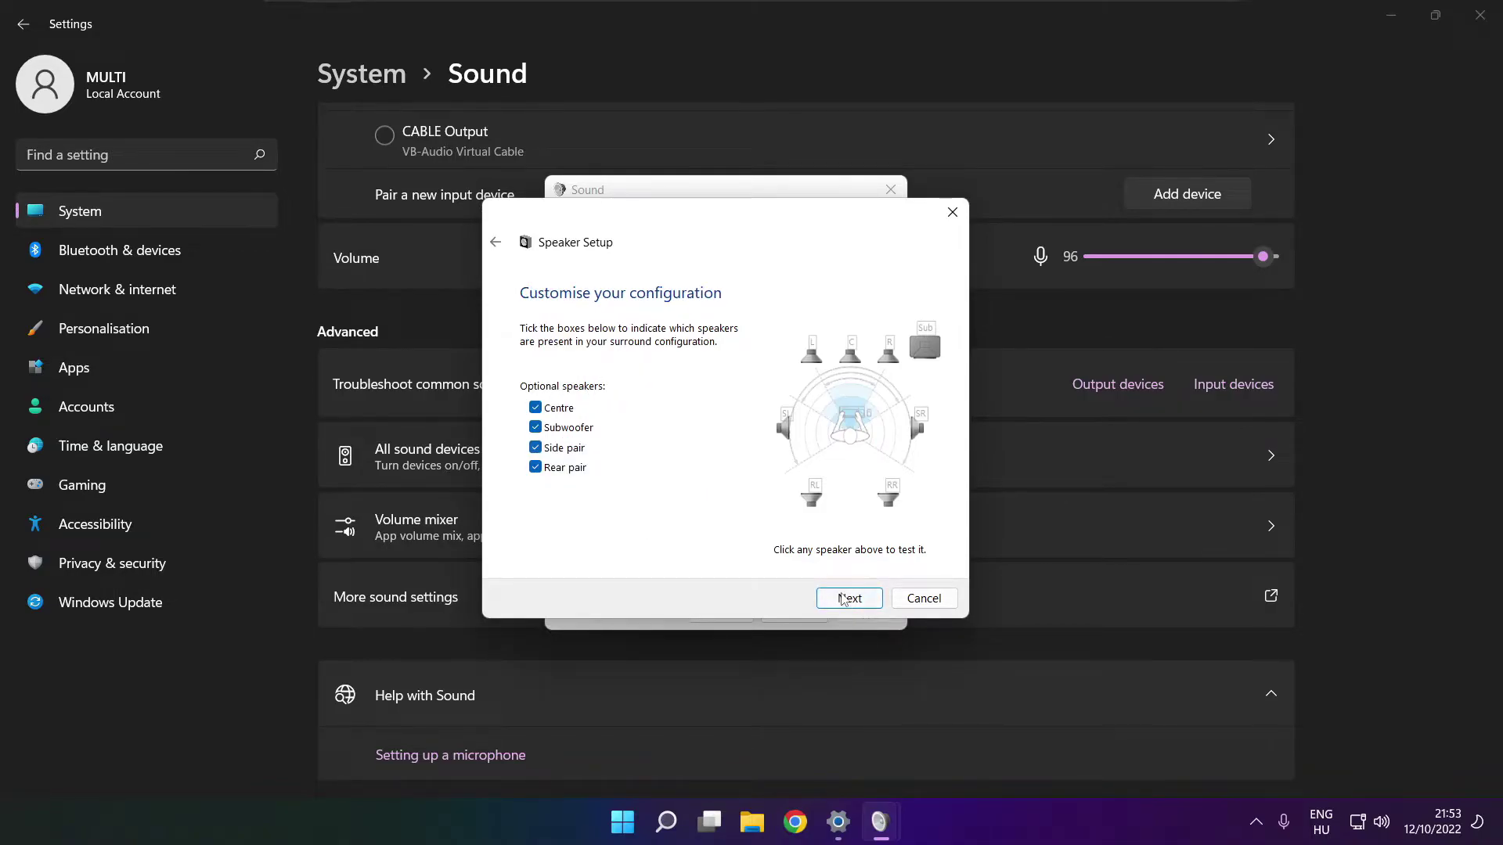
click(843, 600)
click(845, 601)
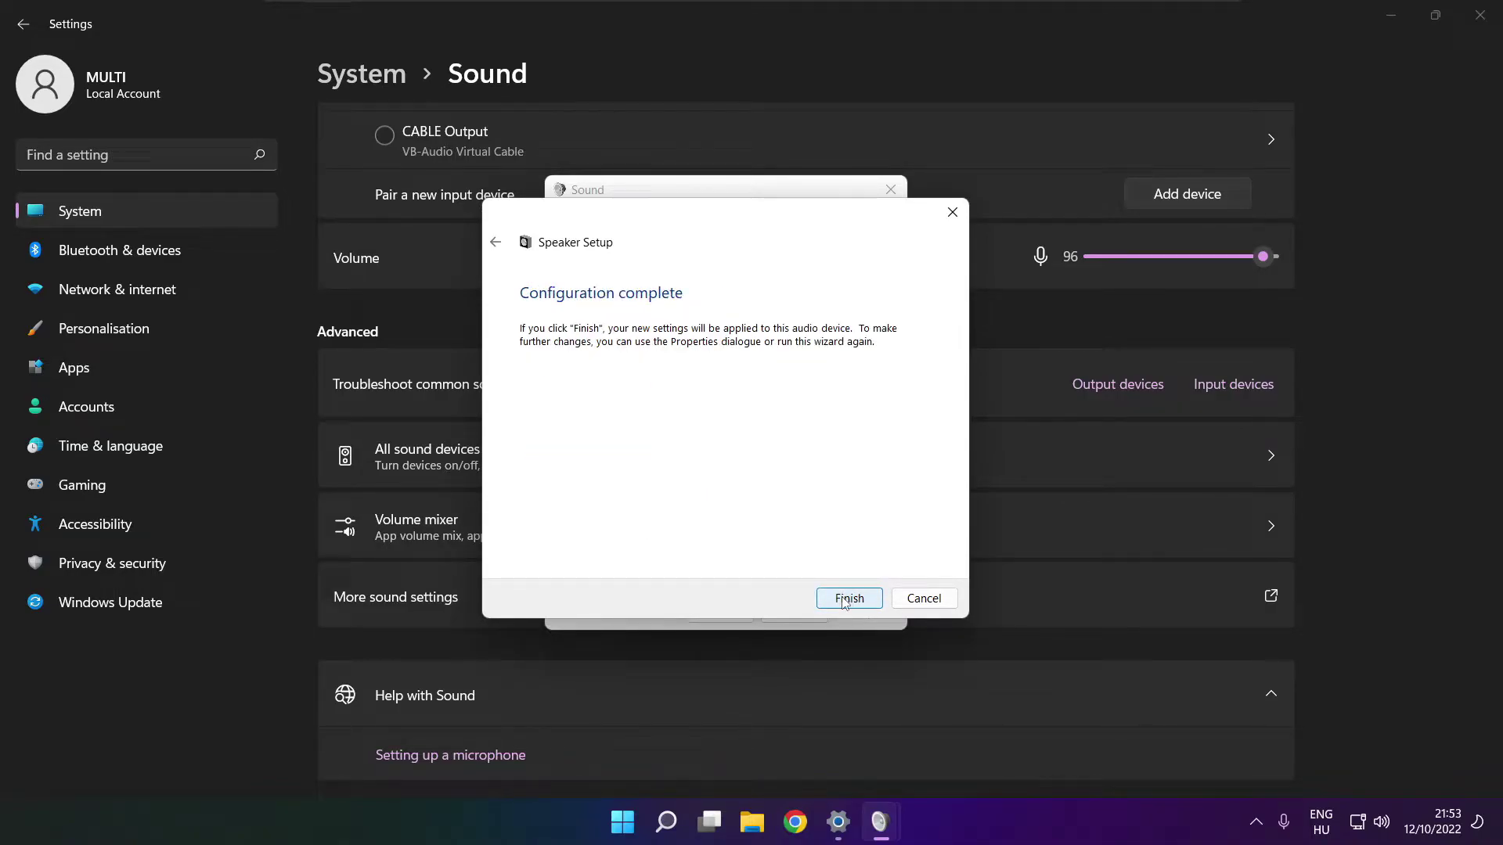
click(845, 601)
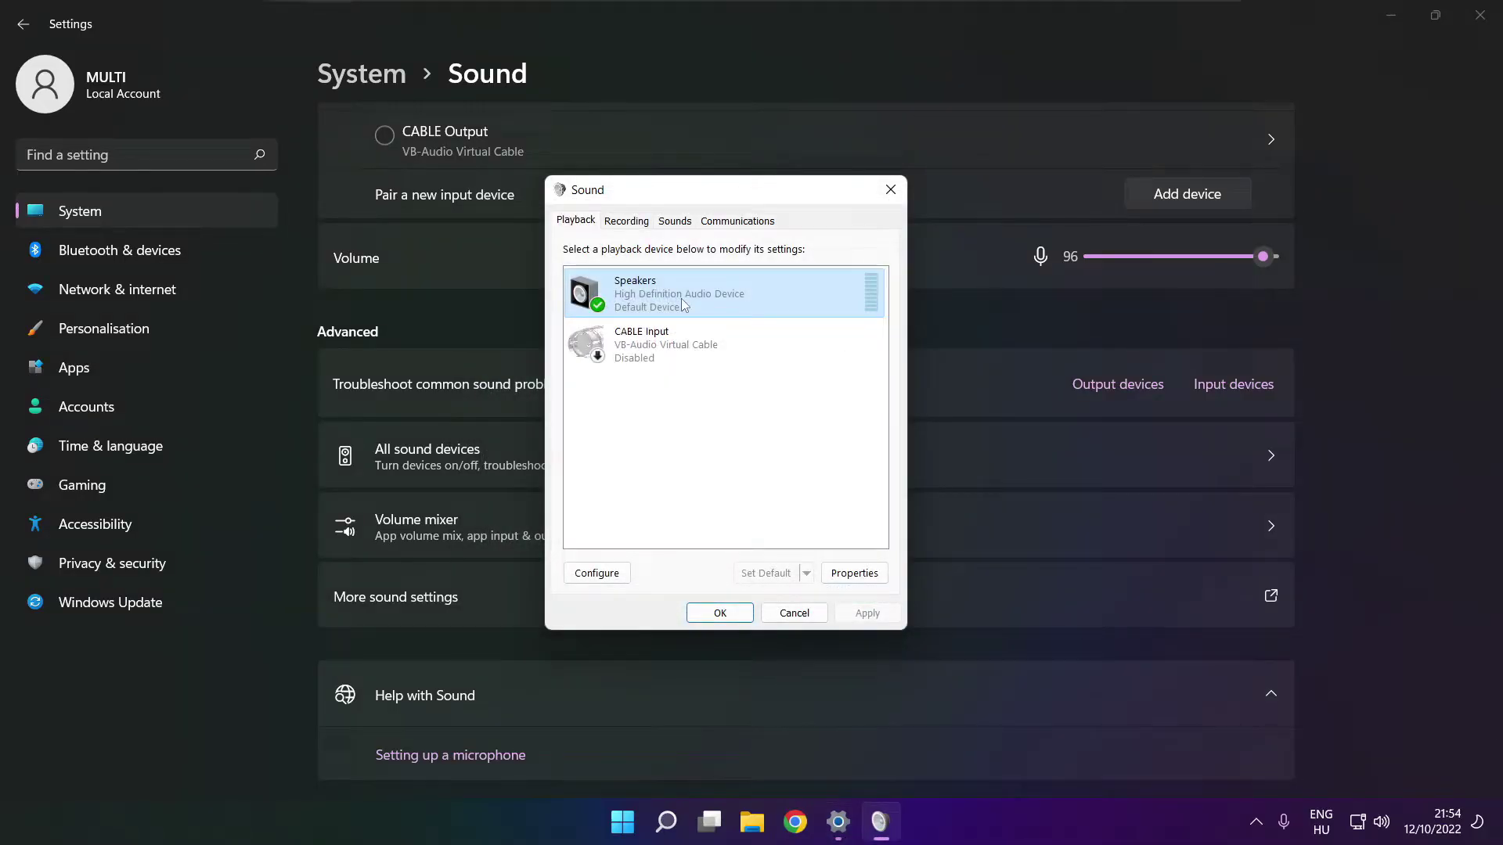
- In Speakers properties, turn off all audio enhancements and apply the change
click(854, 573)
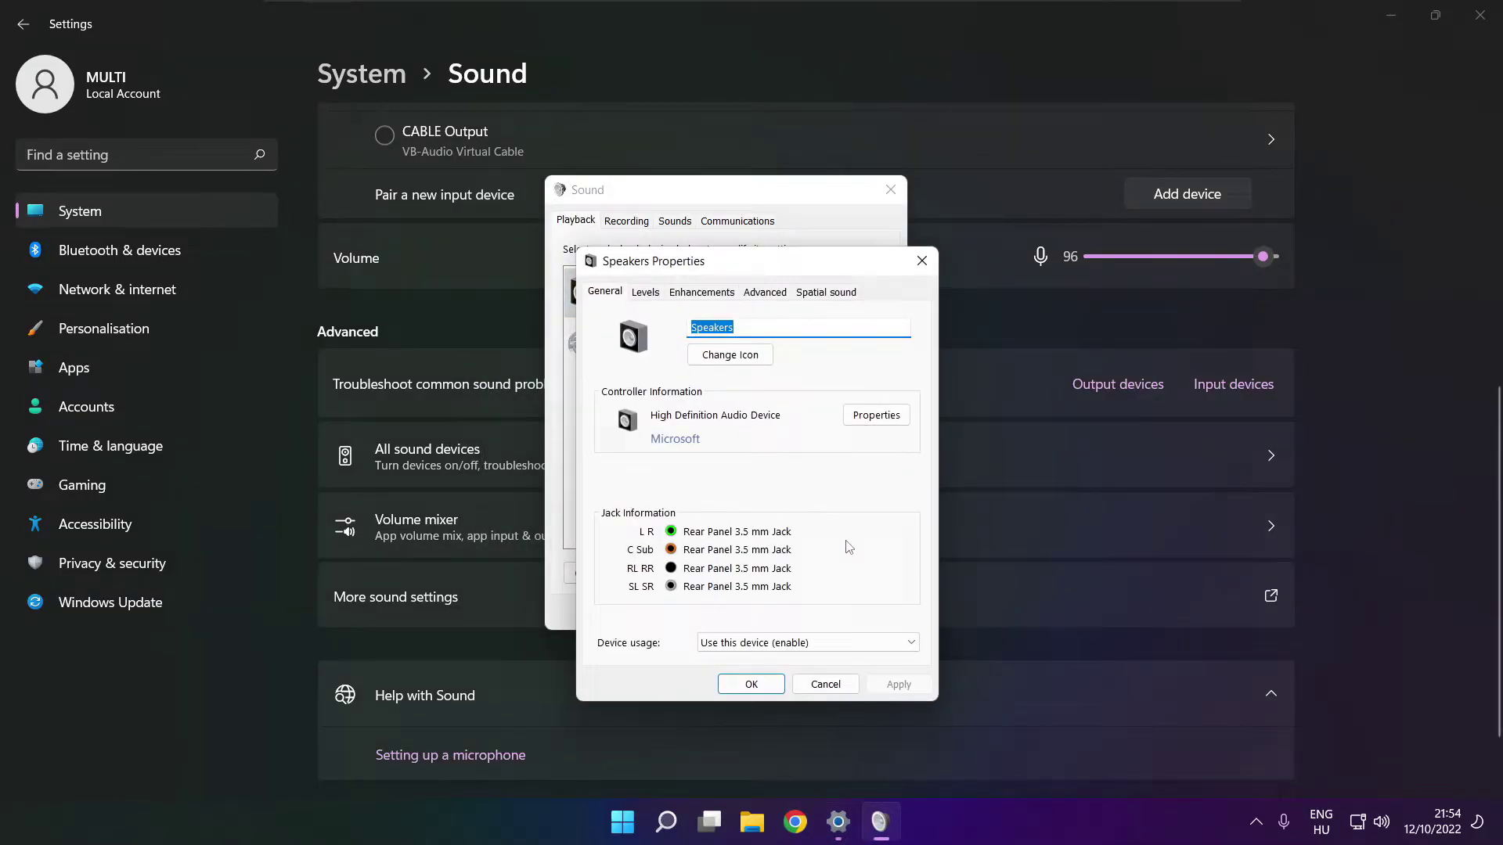
drag(708, 282, 679, 234)
click(616, 244)
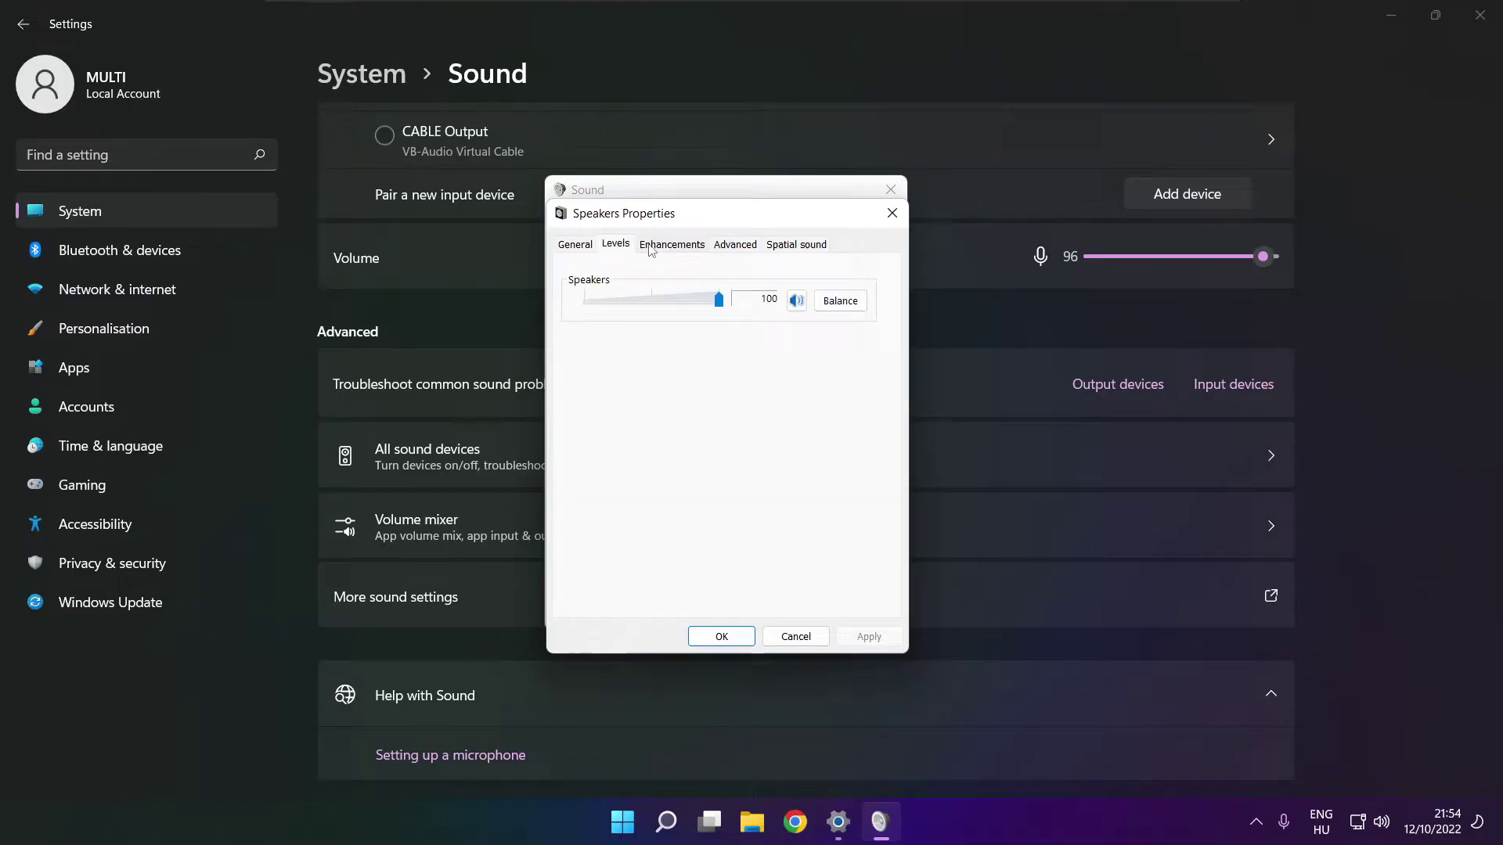
click(660, 246)
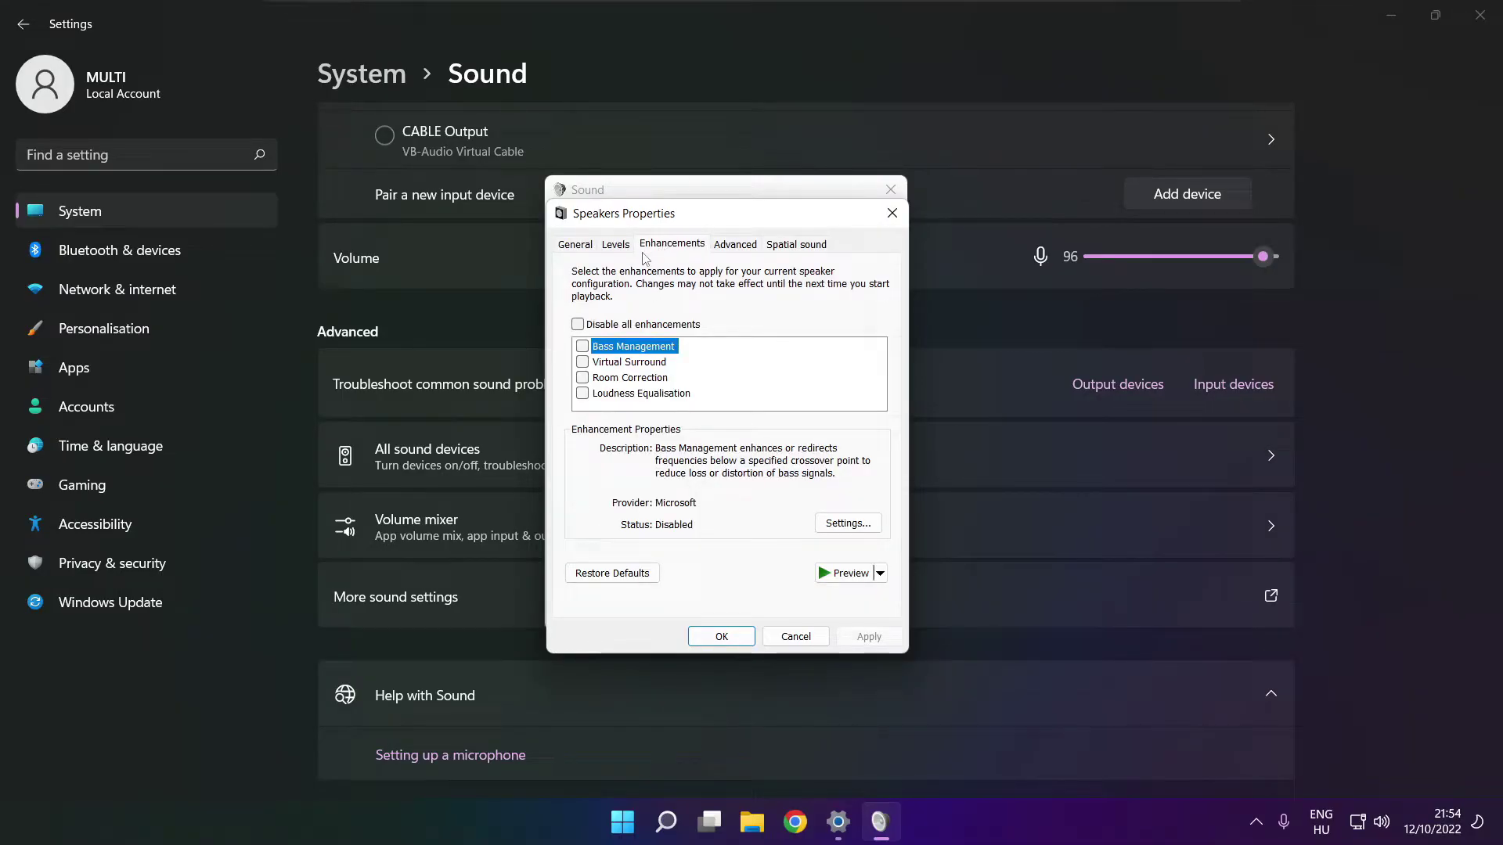
click(577, 326)
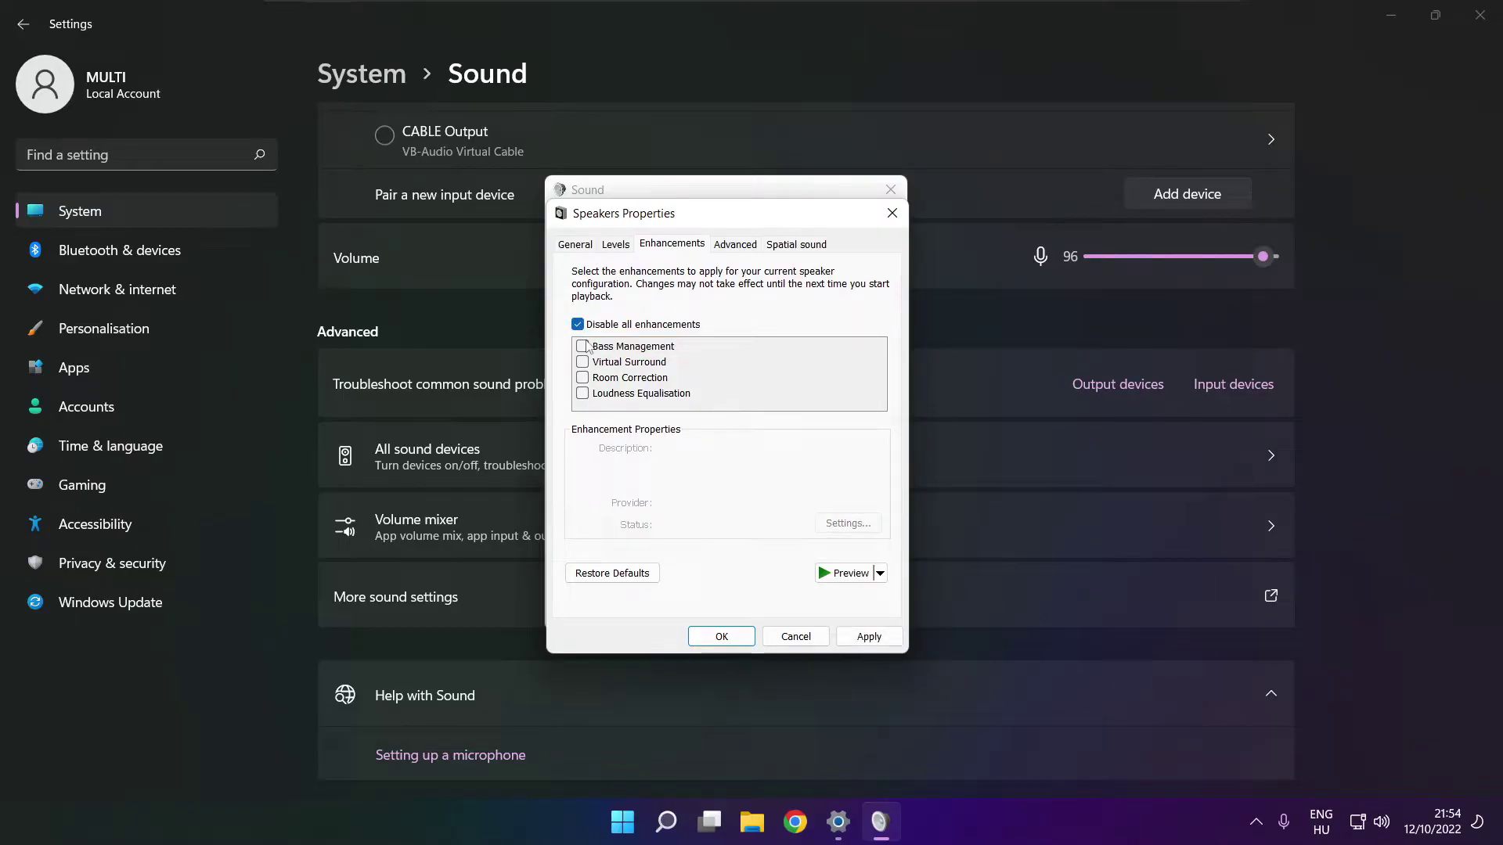
click(883, 642)
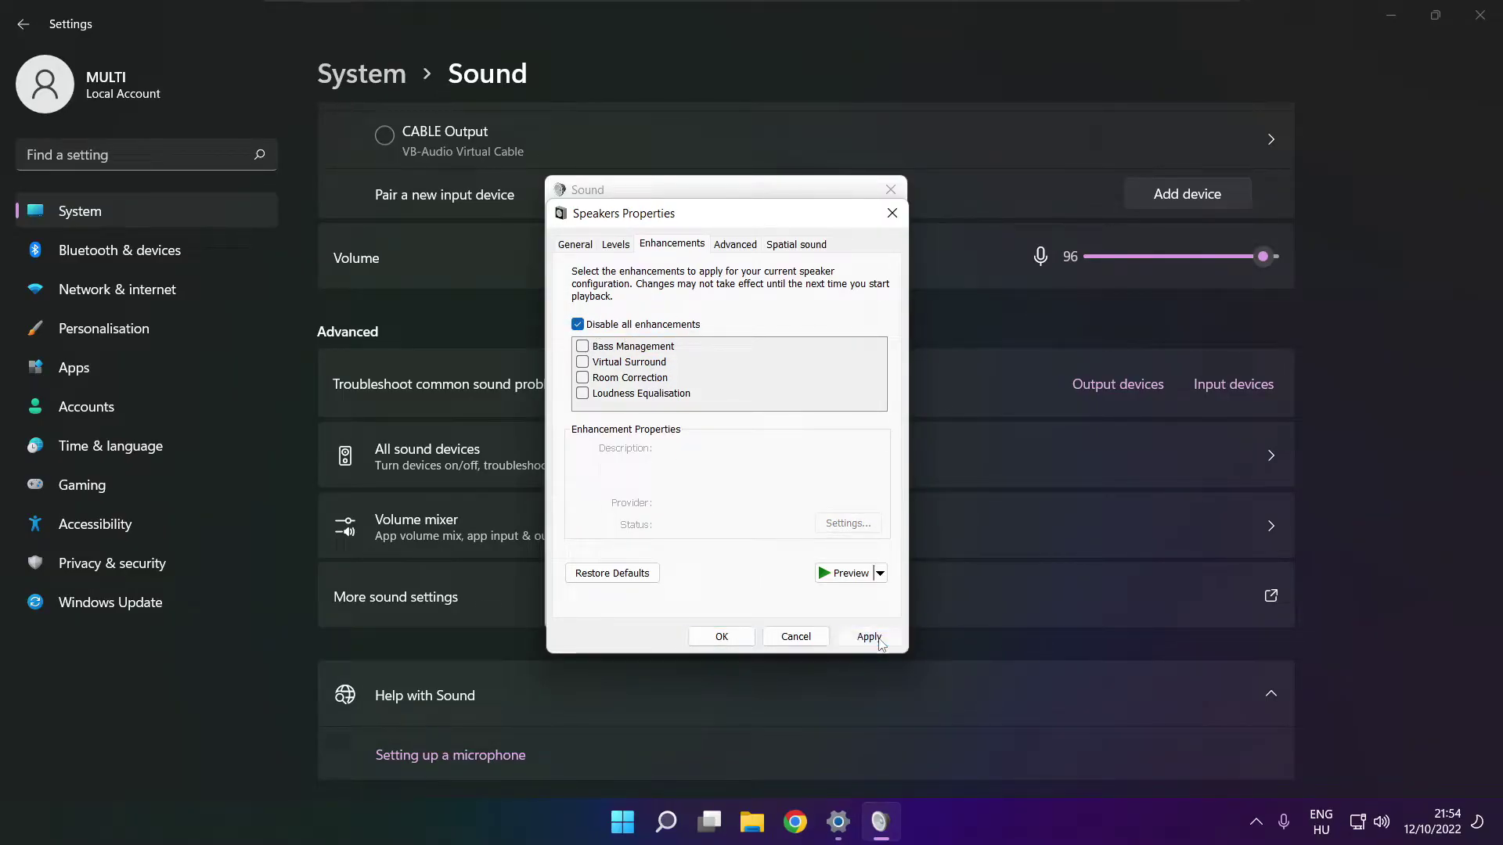
- Keep the default format at 16 bit, 48000 Hz (DVD Quality) and close both sound dialogs
click(732, 247)
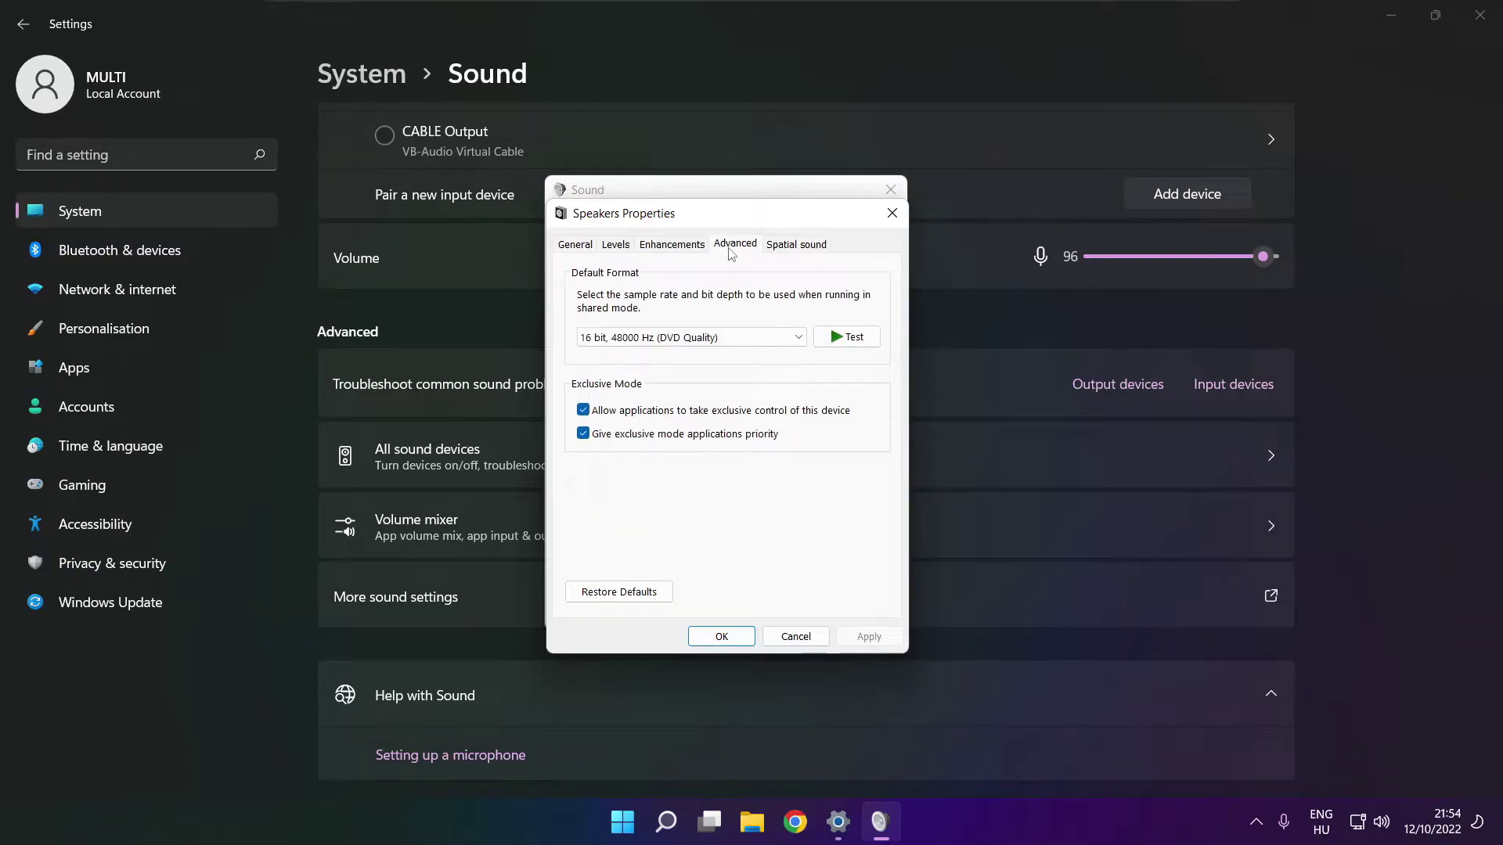
click(798, 342)
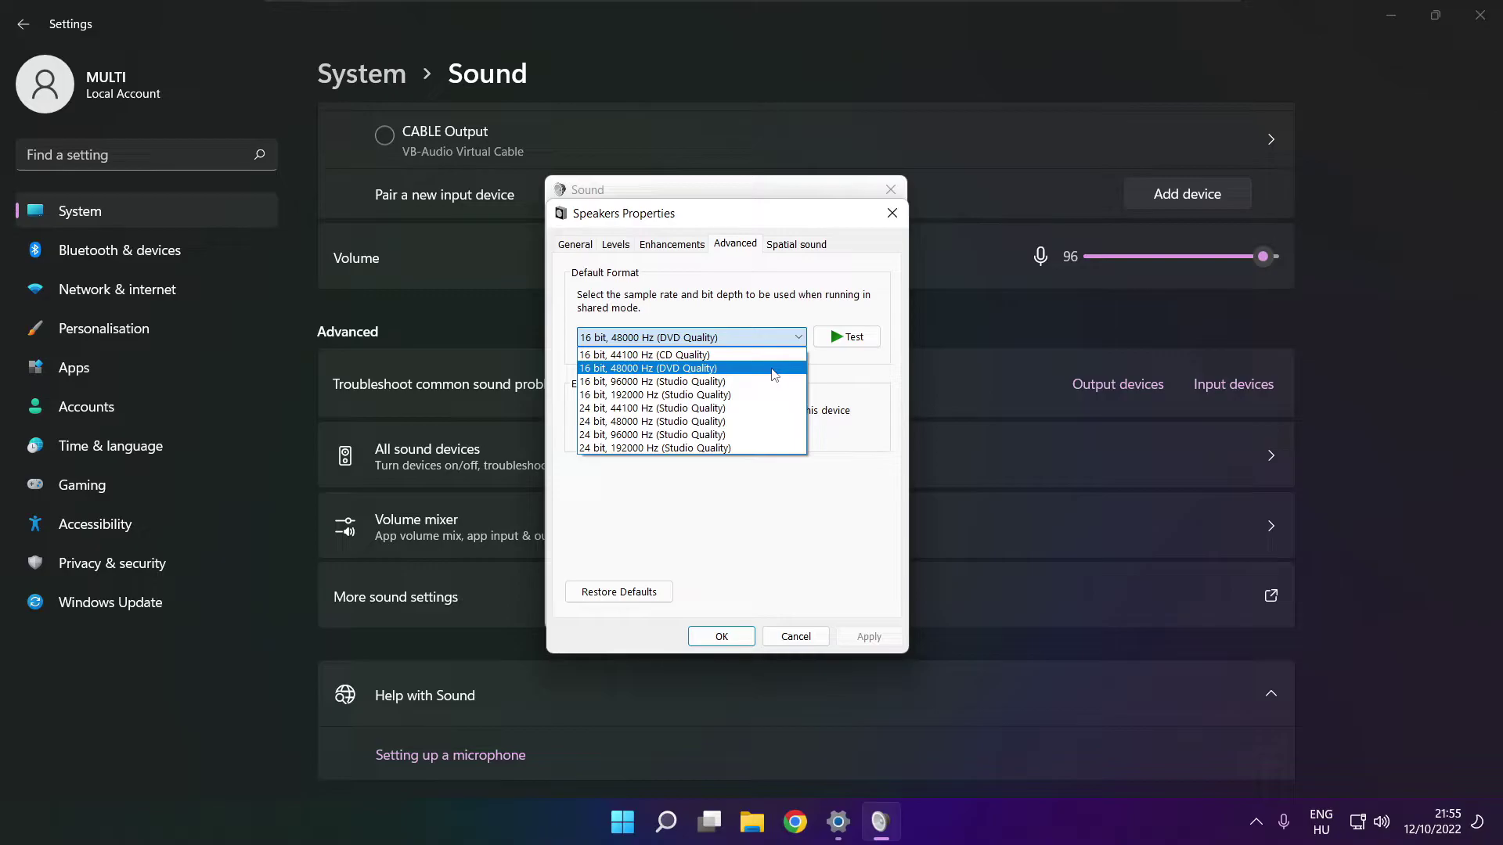
click(772, 369)
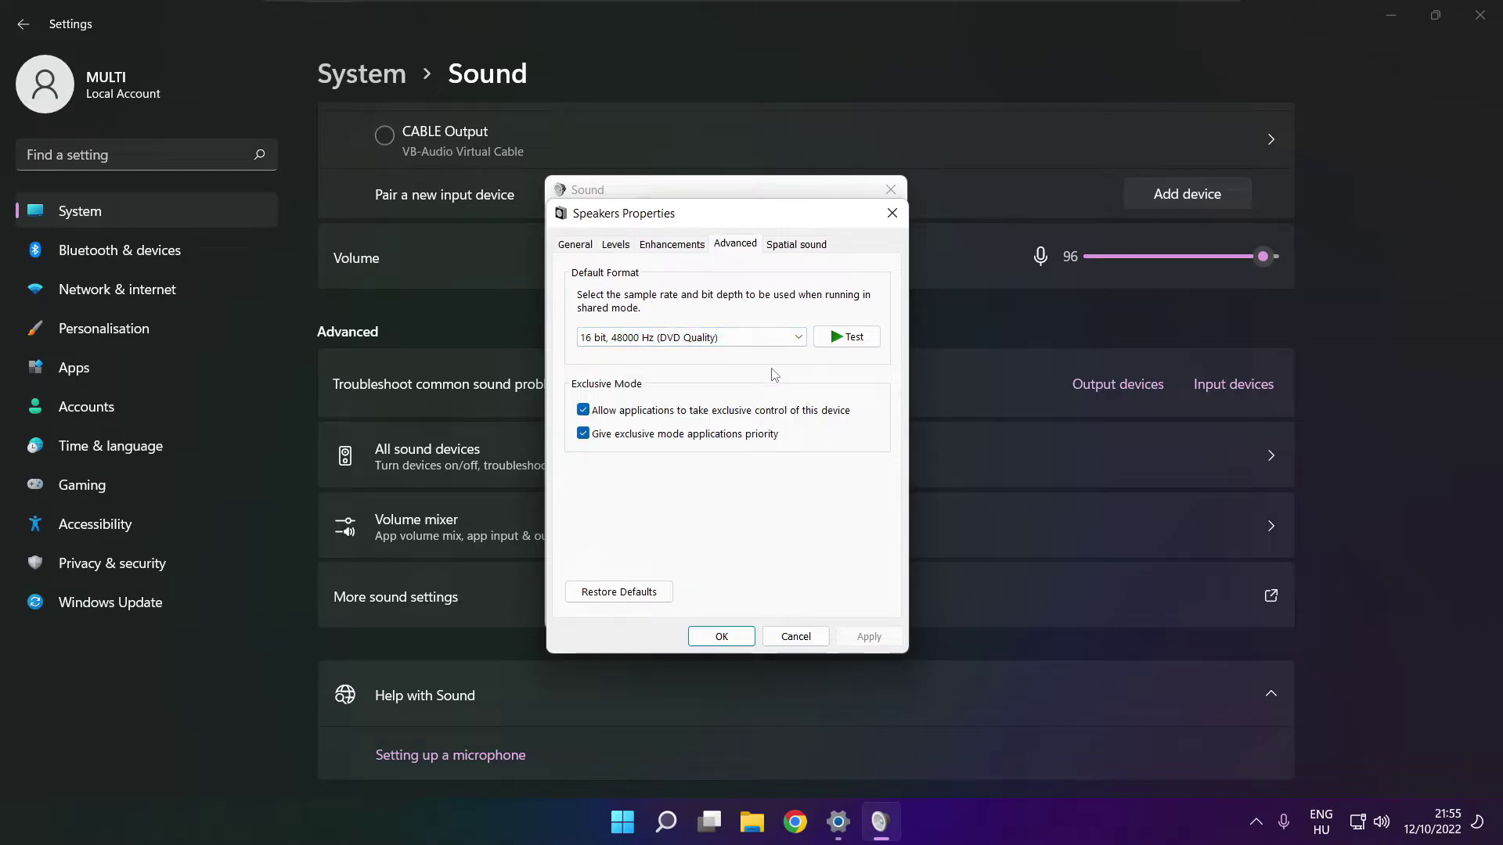
click(721, 635)
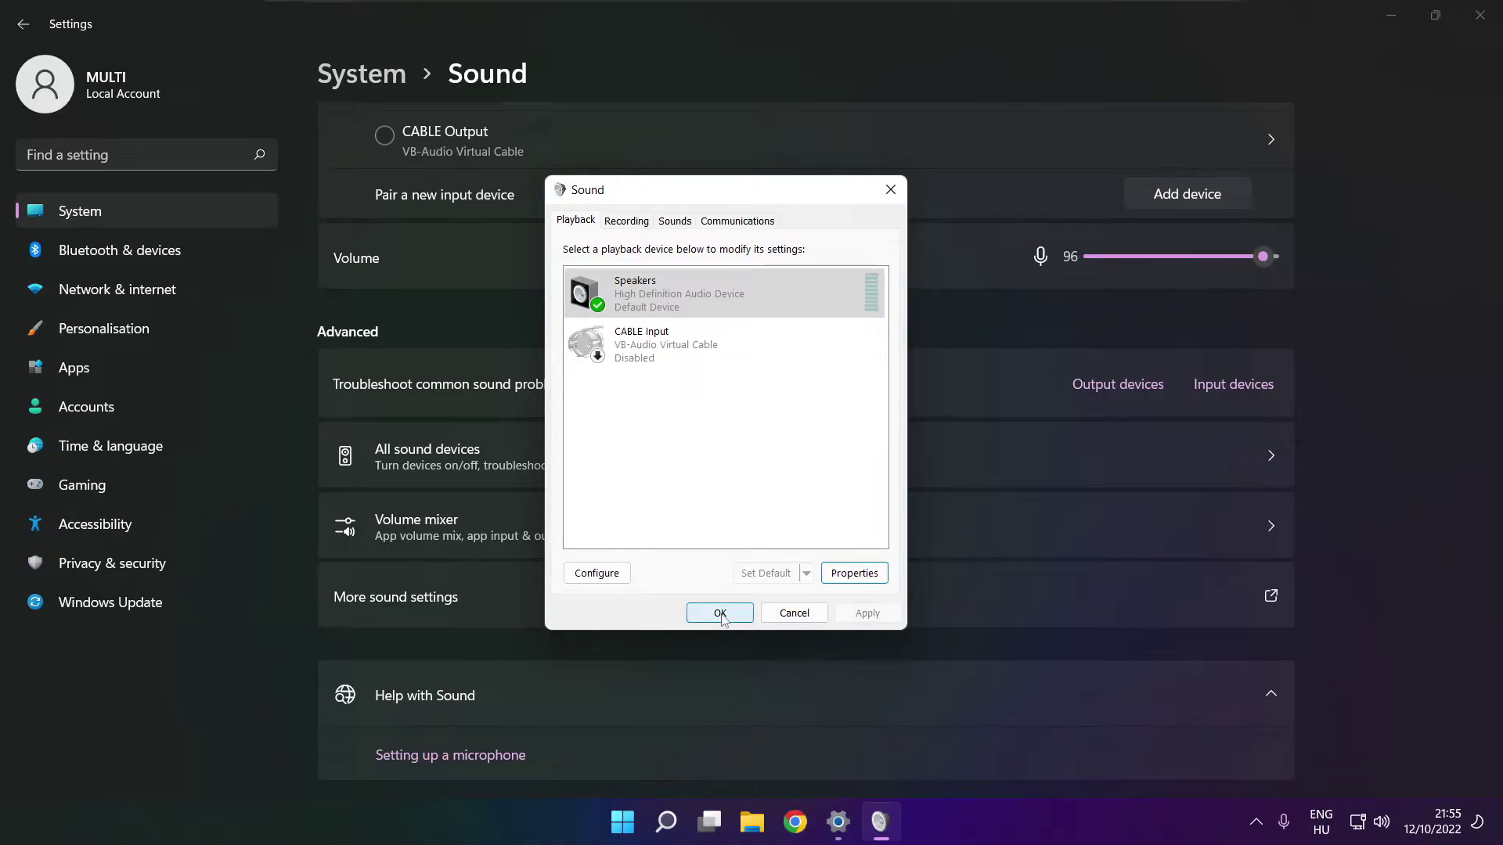
click(720, 613)
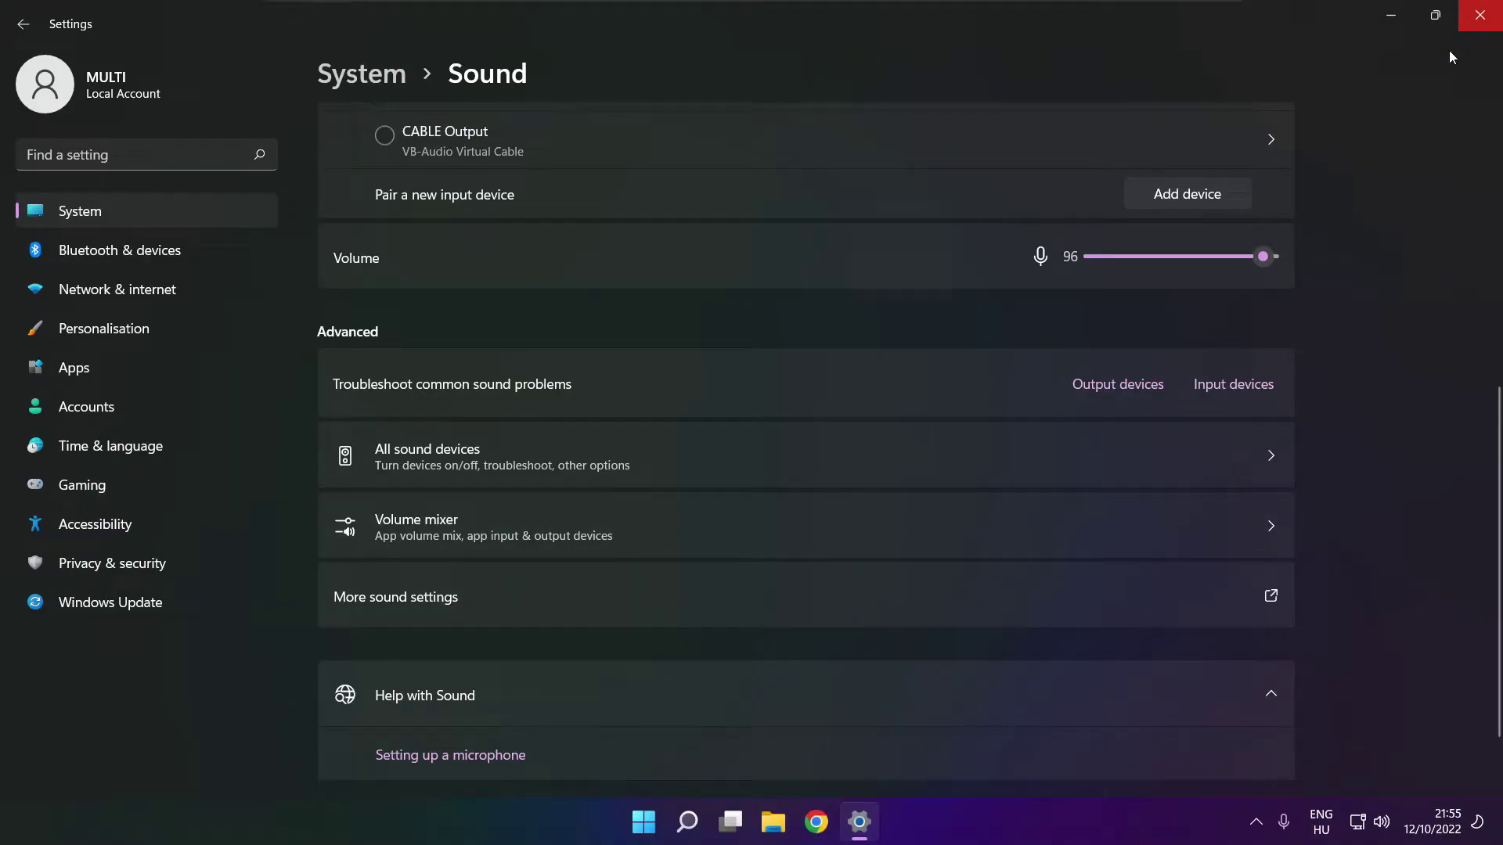
- Close Settings and search Windows for 'device manager'
click(1478, 15)
key(super)
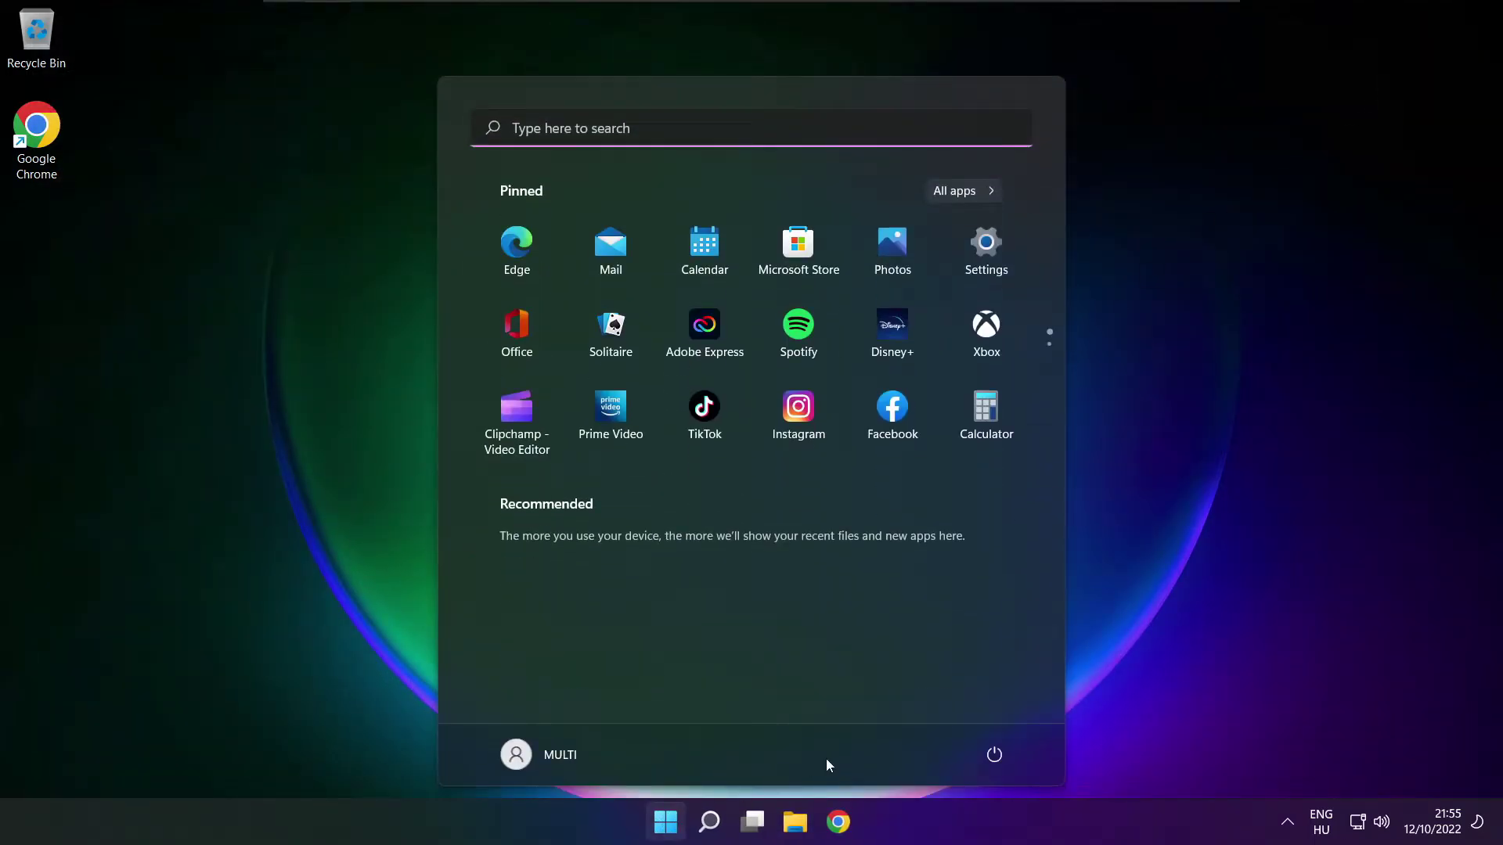
click(994, 754)
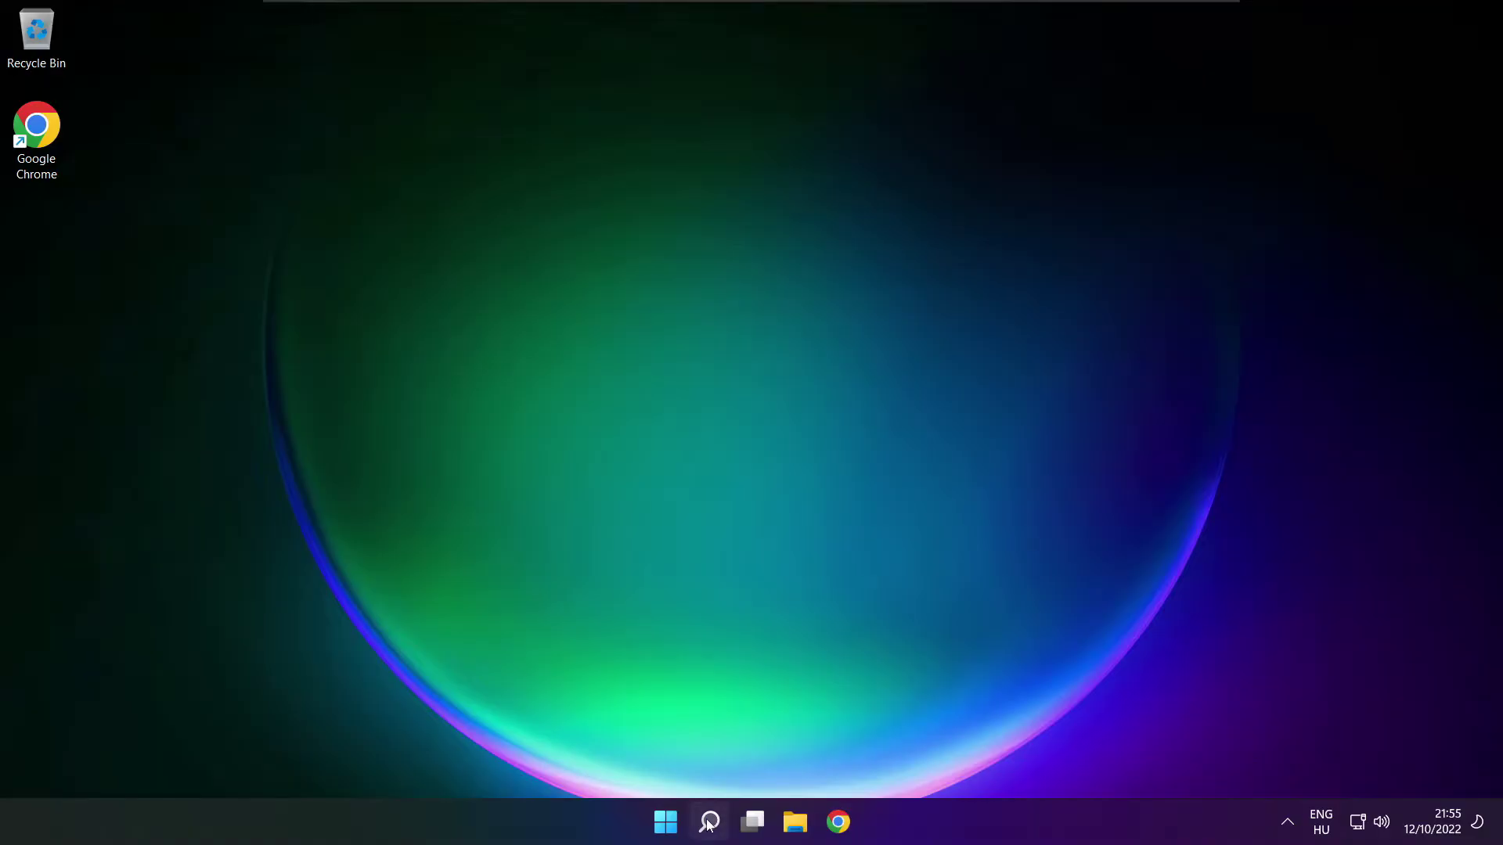
click(708, 823)
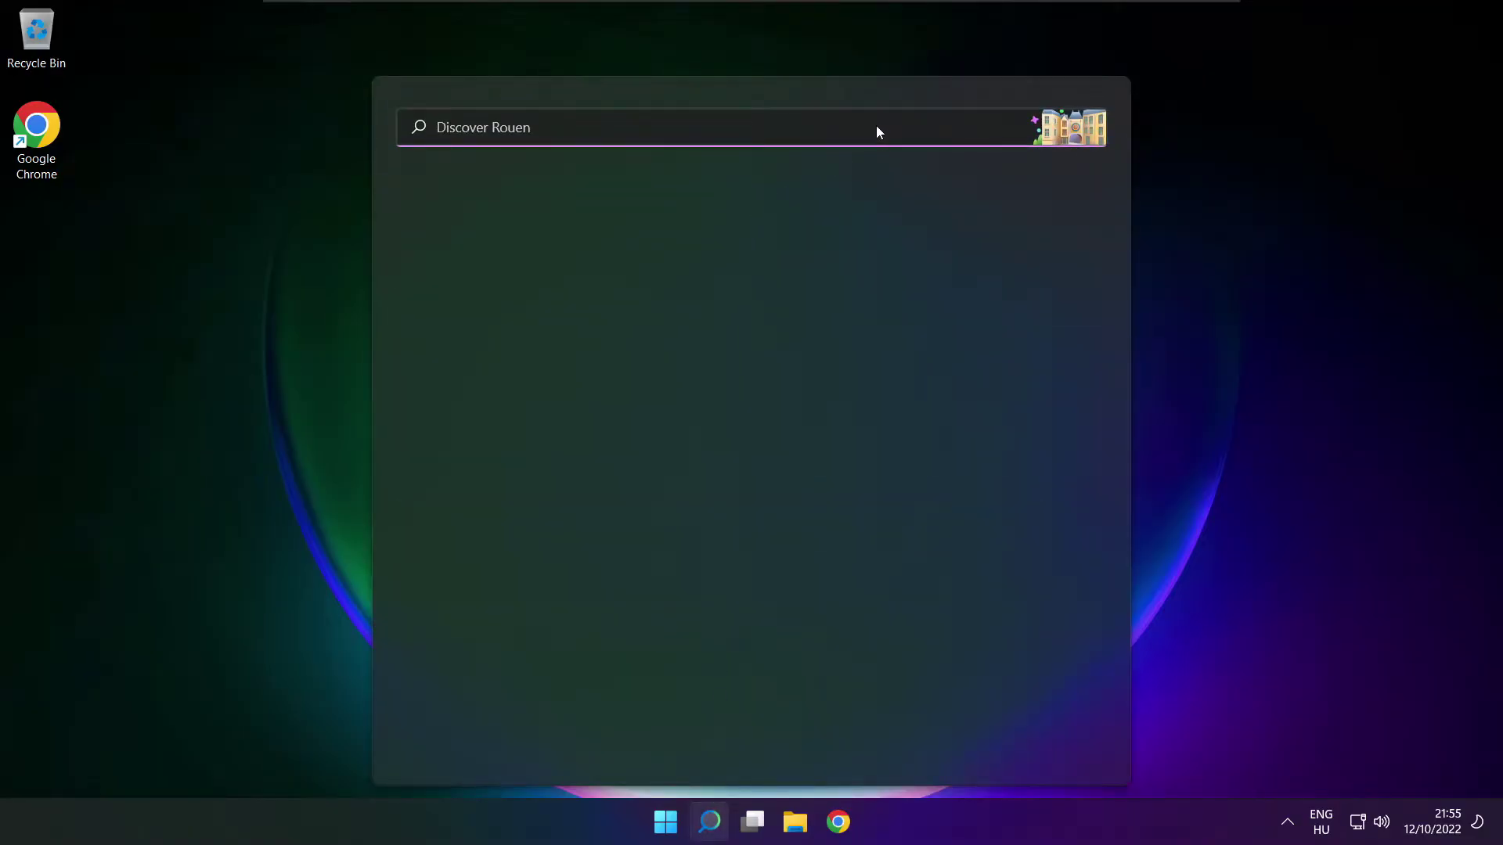
text(devi)
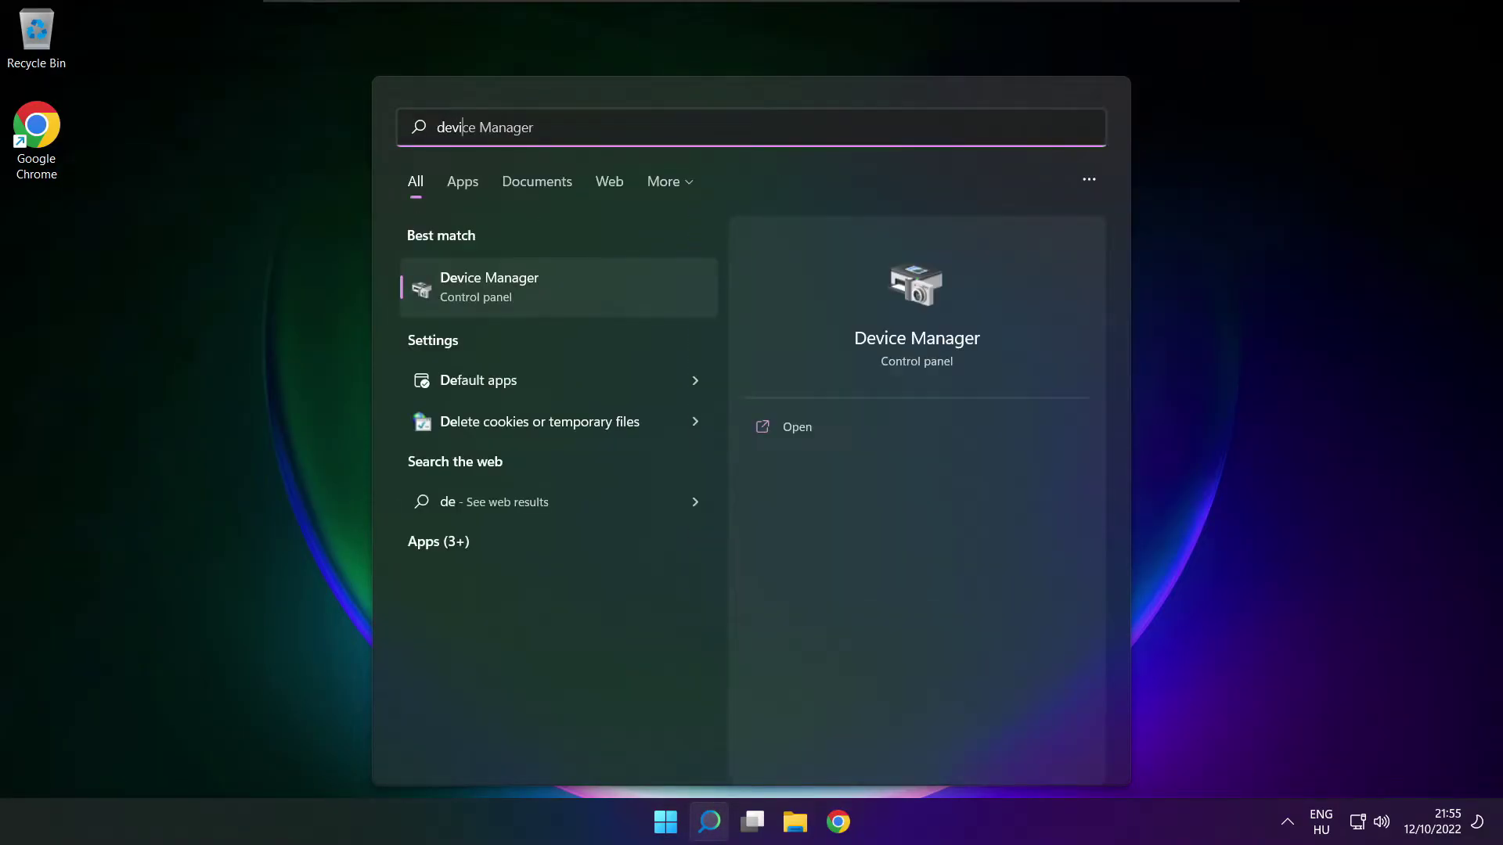
text(ce manager)
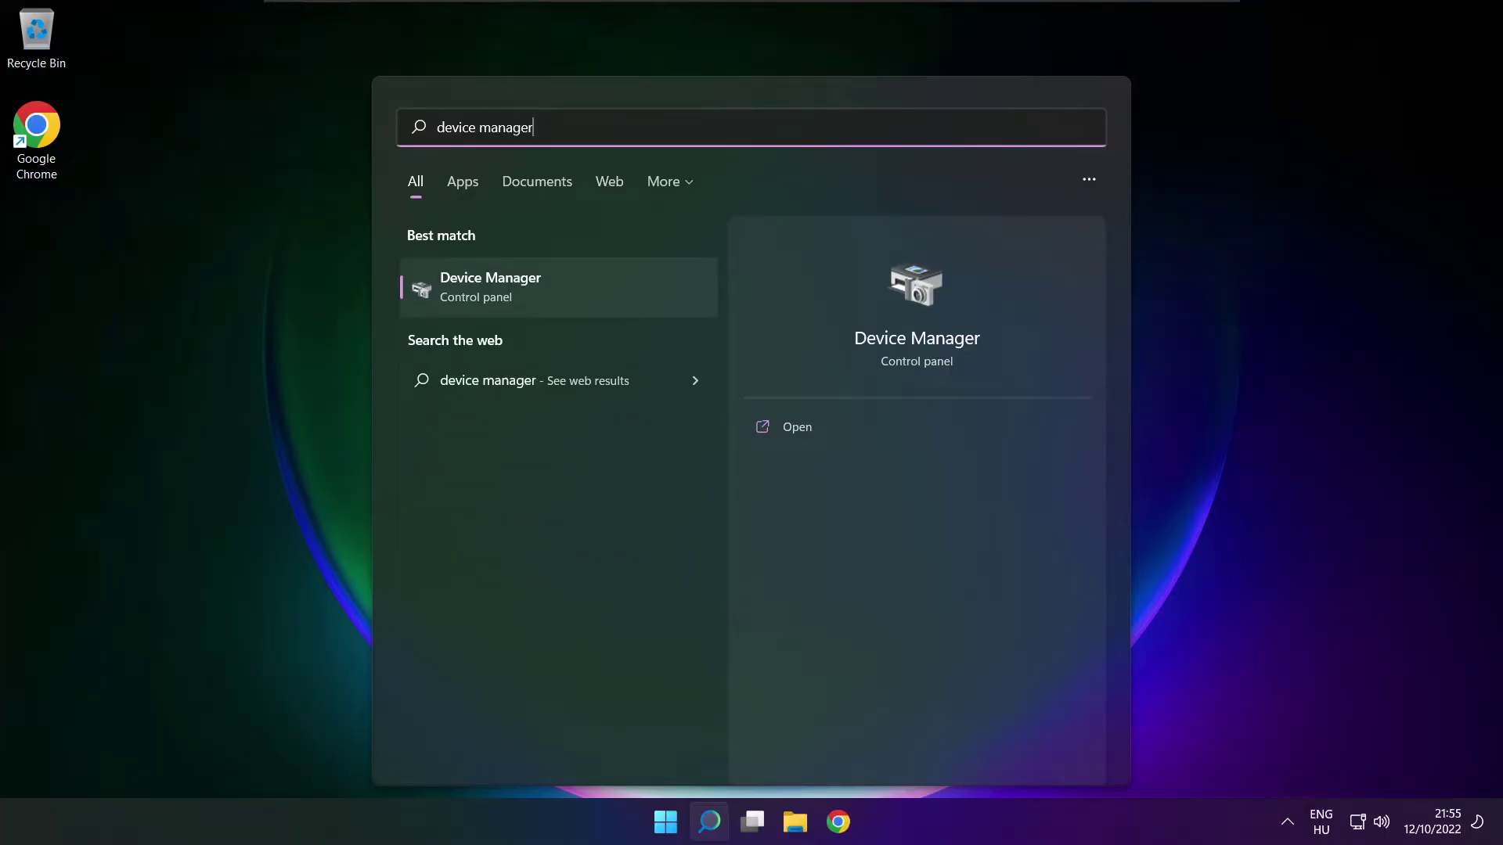
- Launch Device Manager, centre it, and bring up actions for High Definition Audio Device under Sound controllers
click(580, 285)
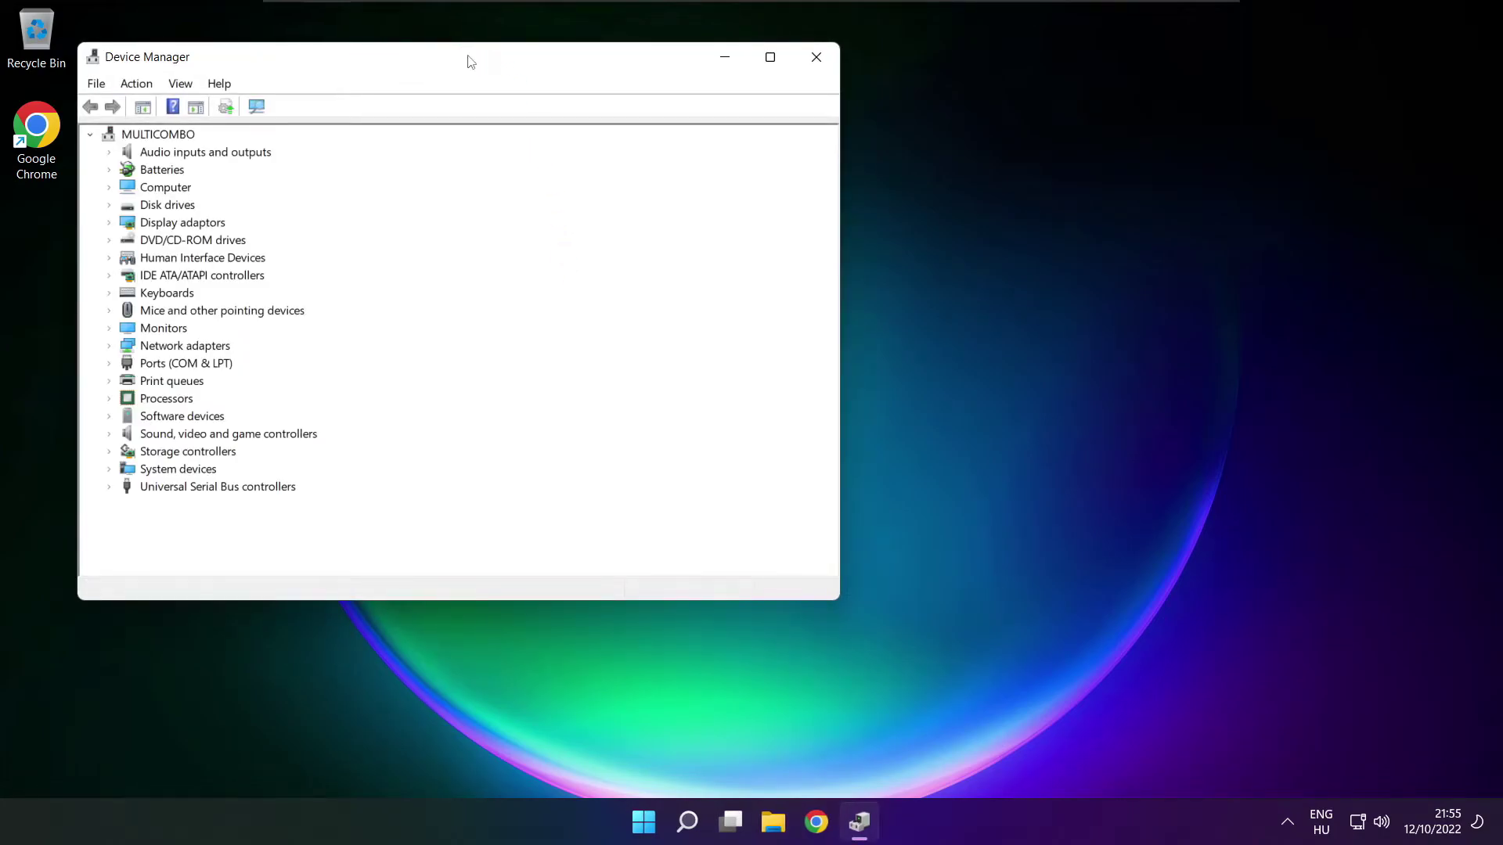
drag(471, 61, 786, 139)
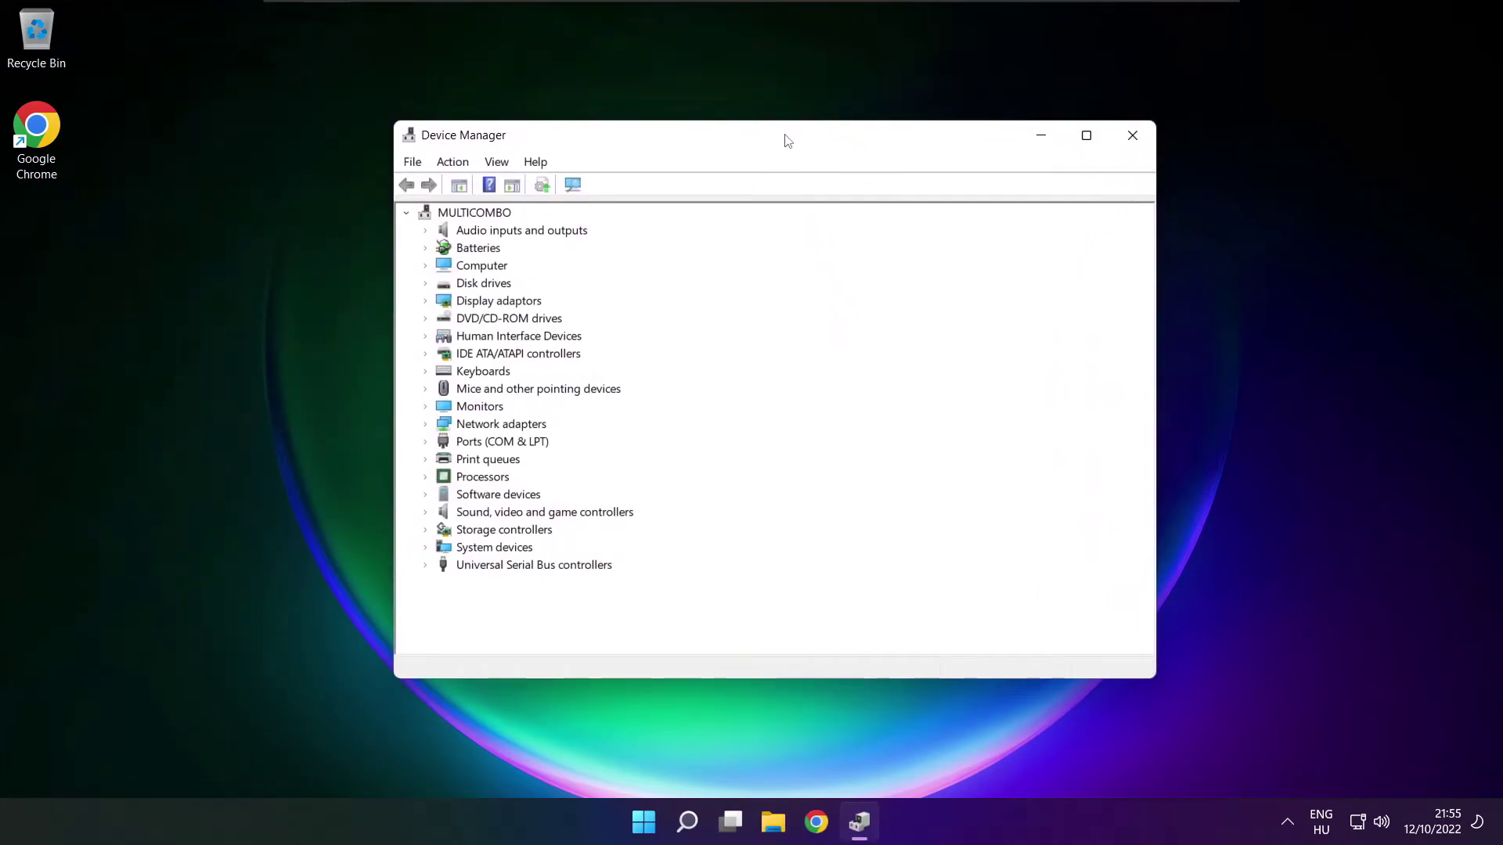
click(438, 514)
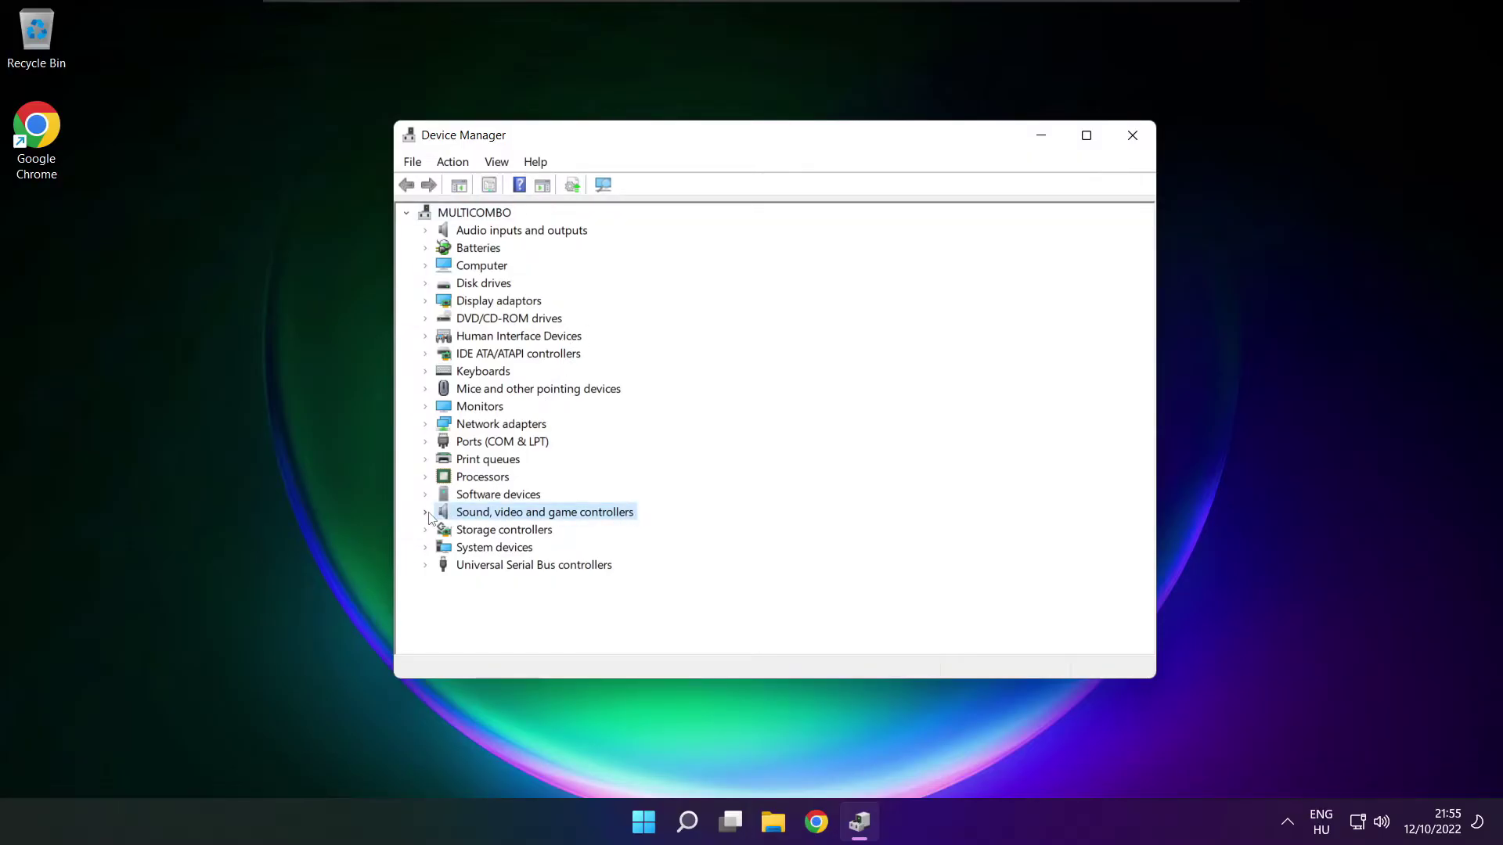
click(427, 513)
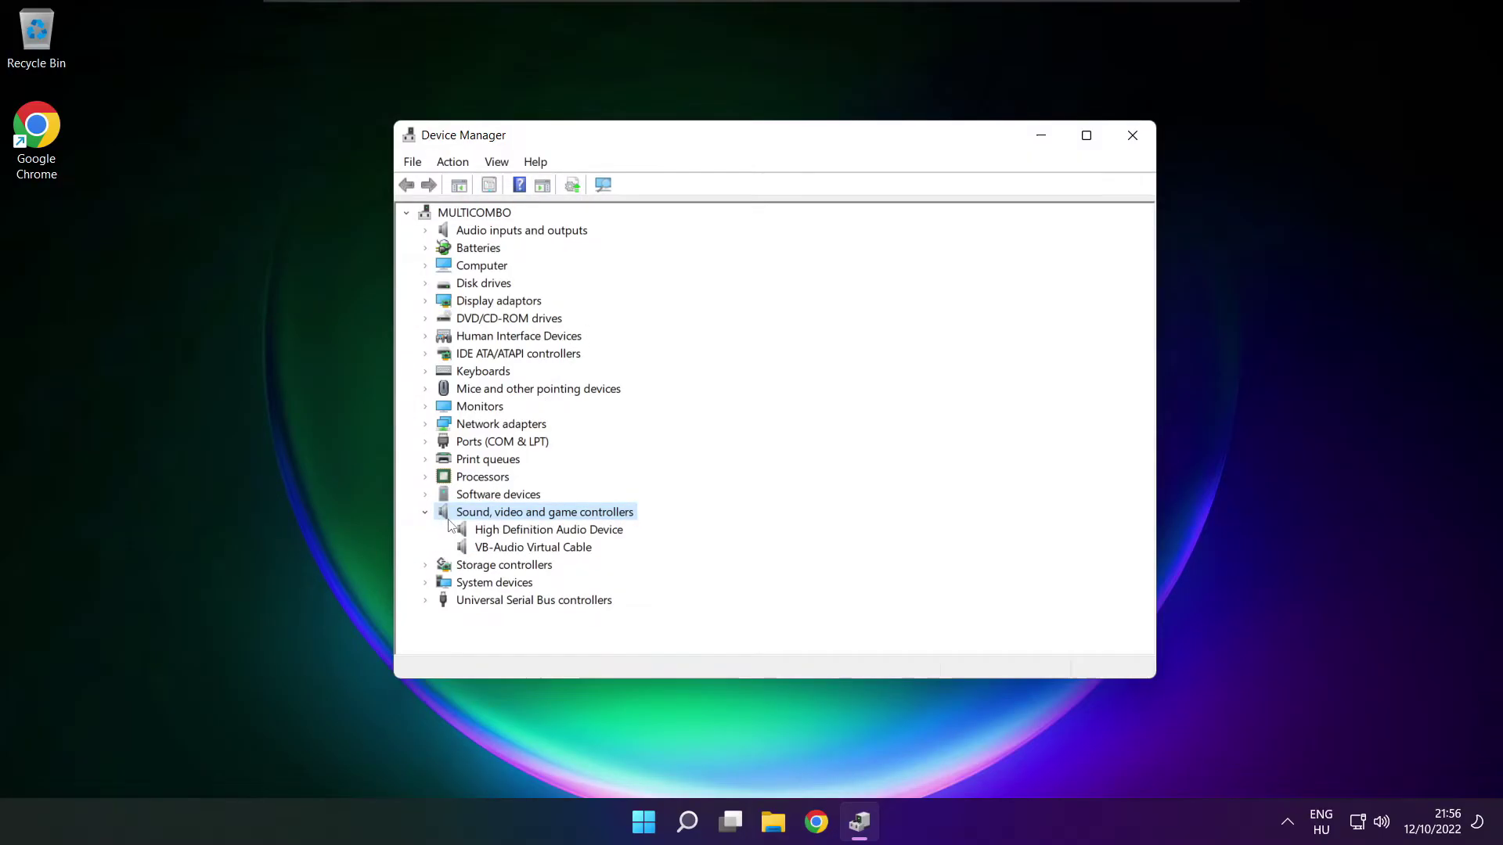
click(462, 533)
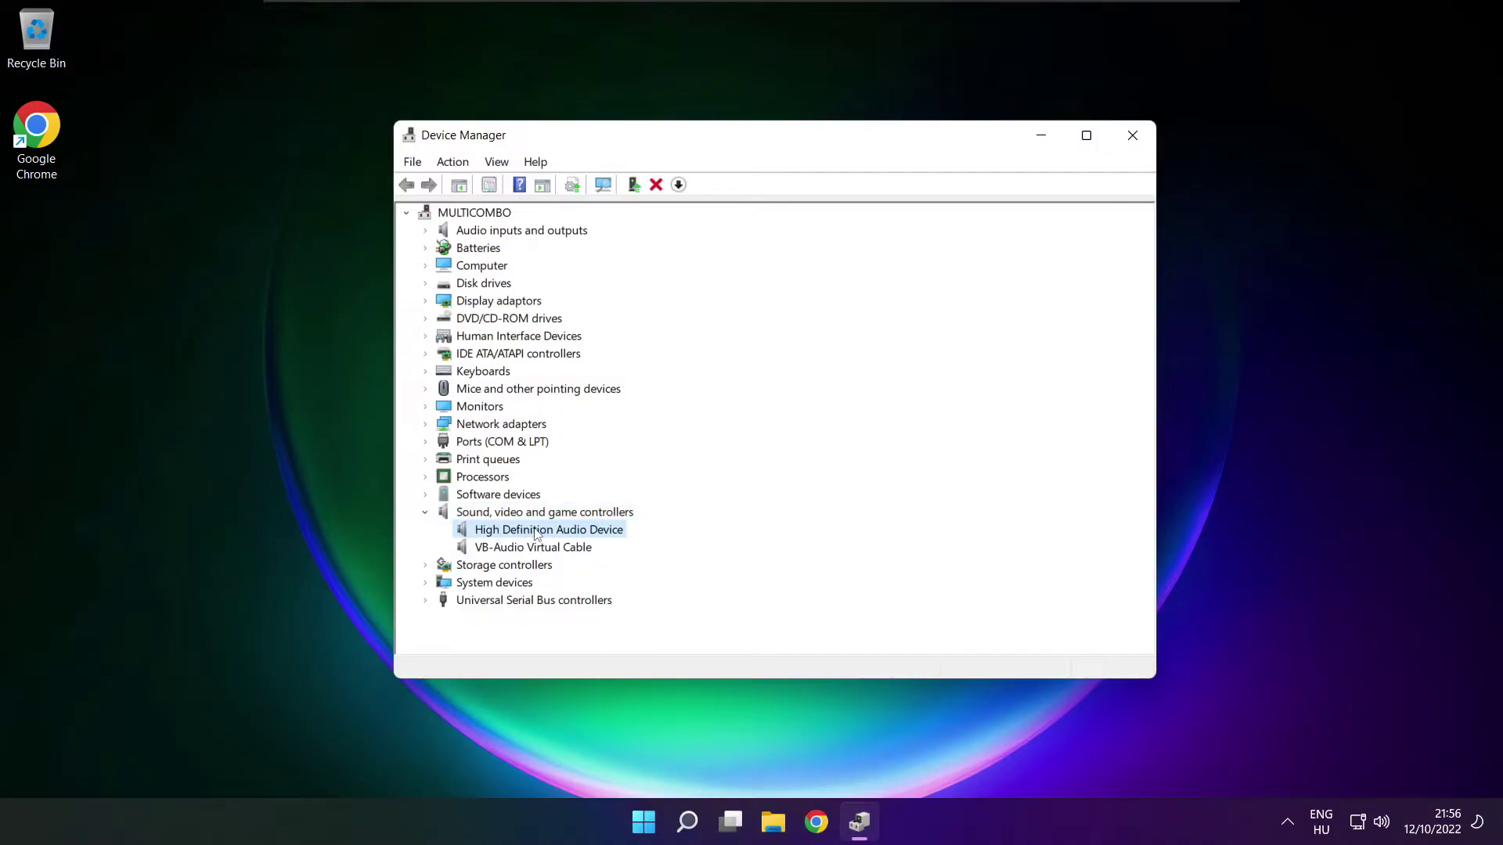
right_click(537, 533)
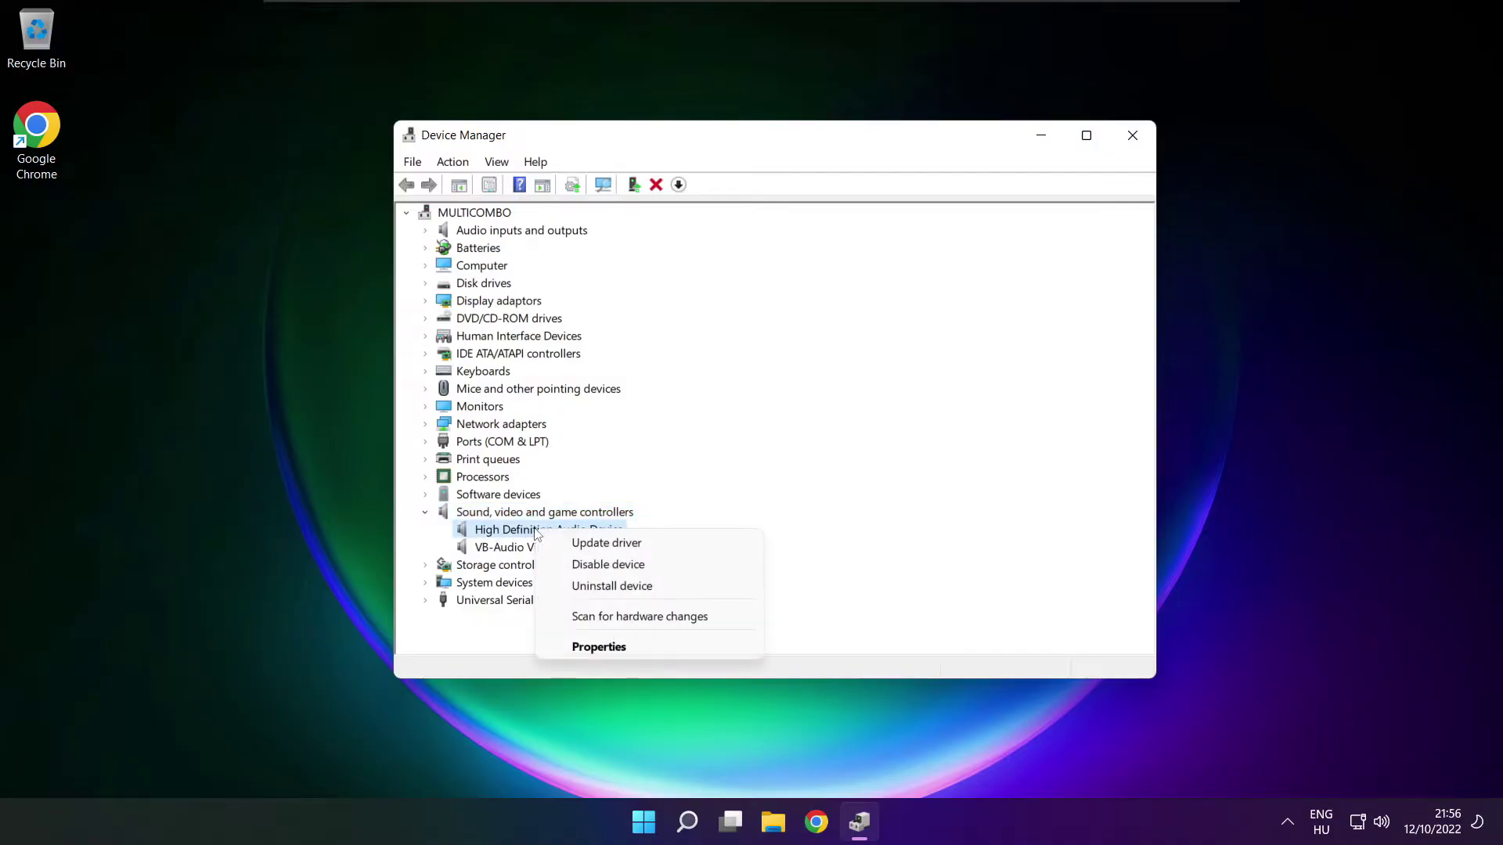
- Reinstall the High Definition Audio Device driver from compatible drivers on the computer, accepting the warning
click(679, 546)
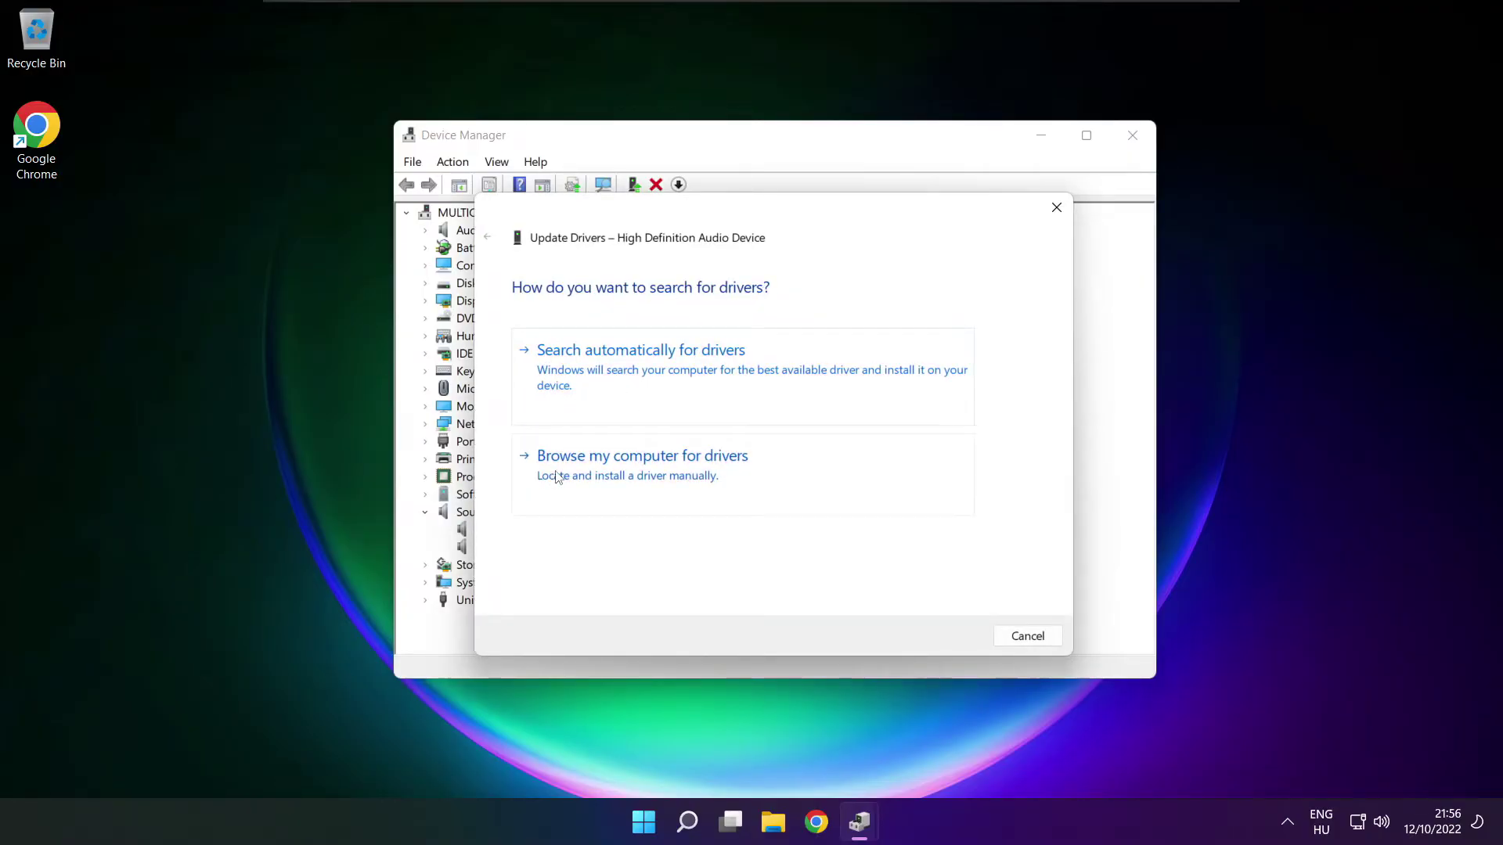
click(677, 476)
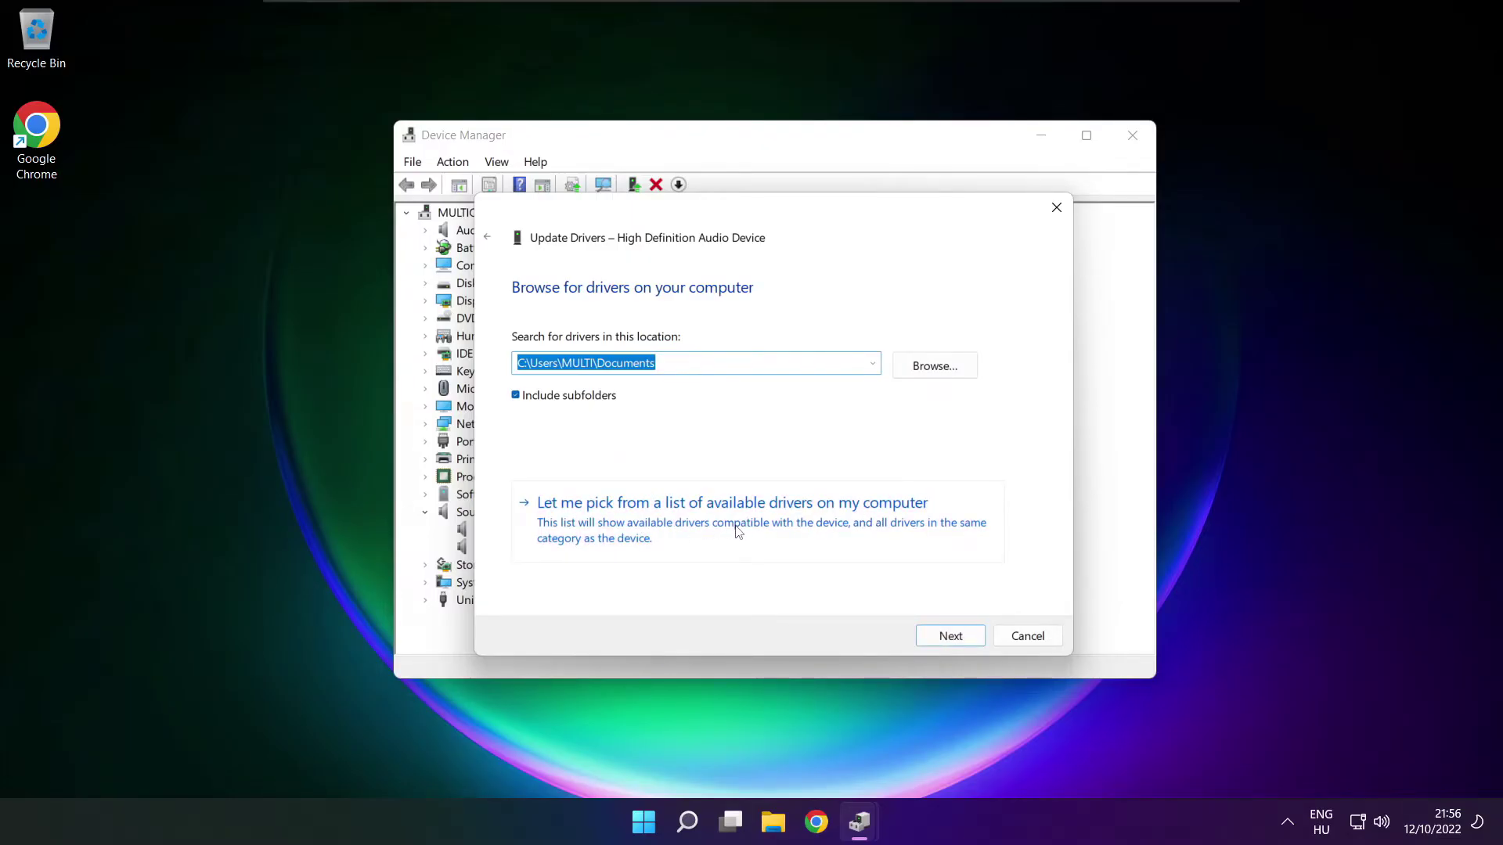
click(739, 533)
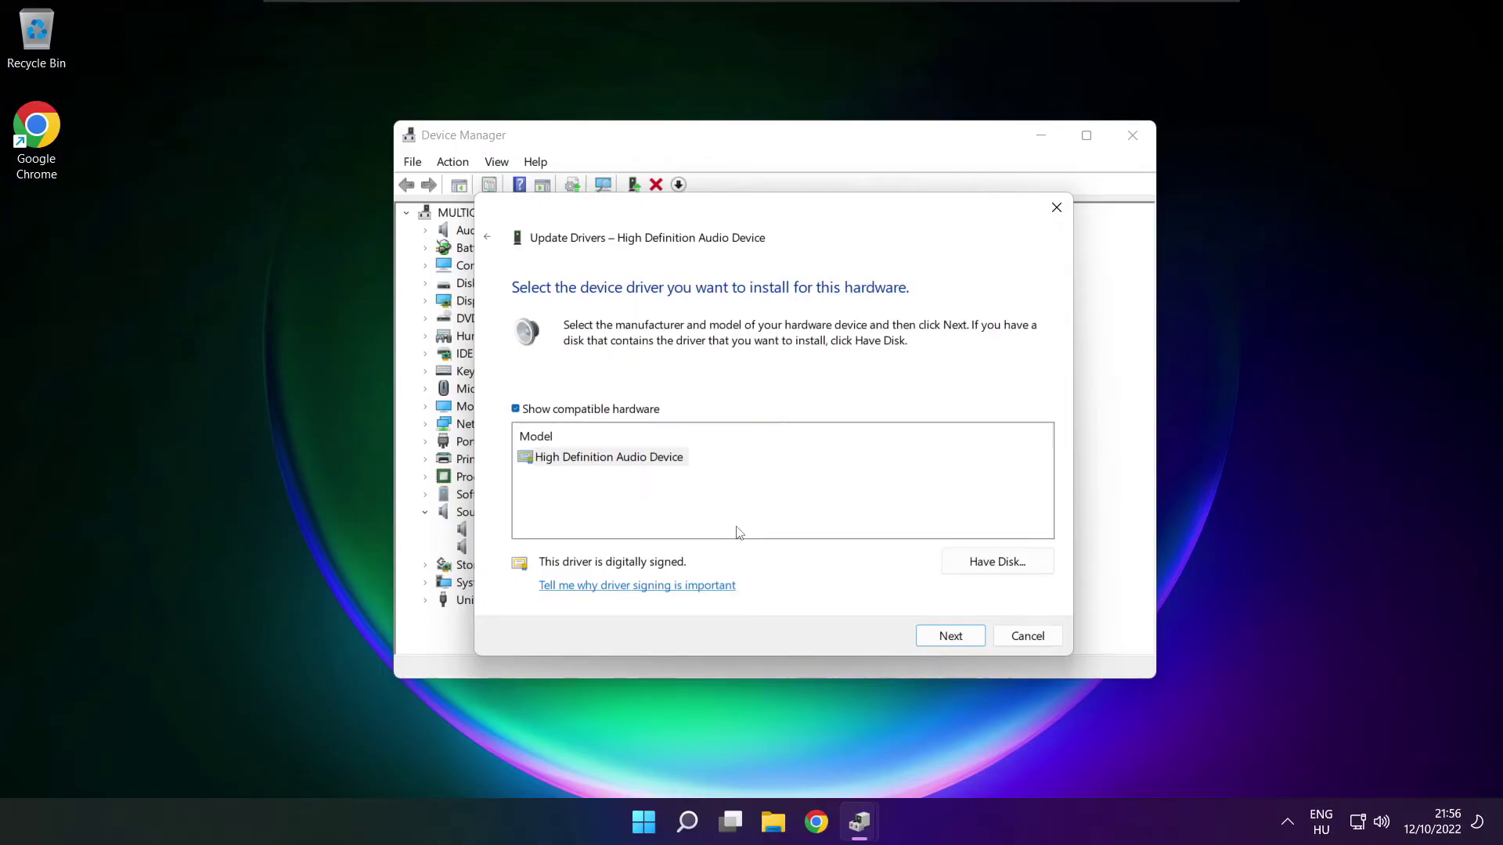
click(589, 465)
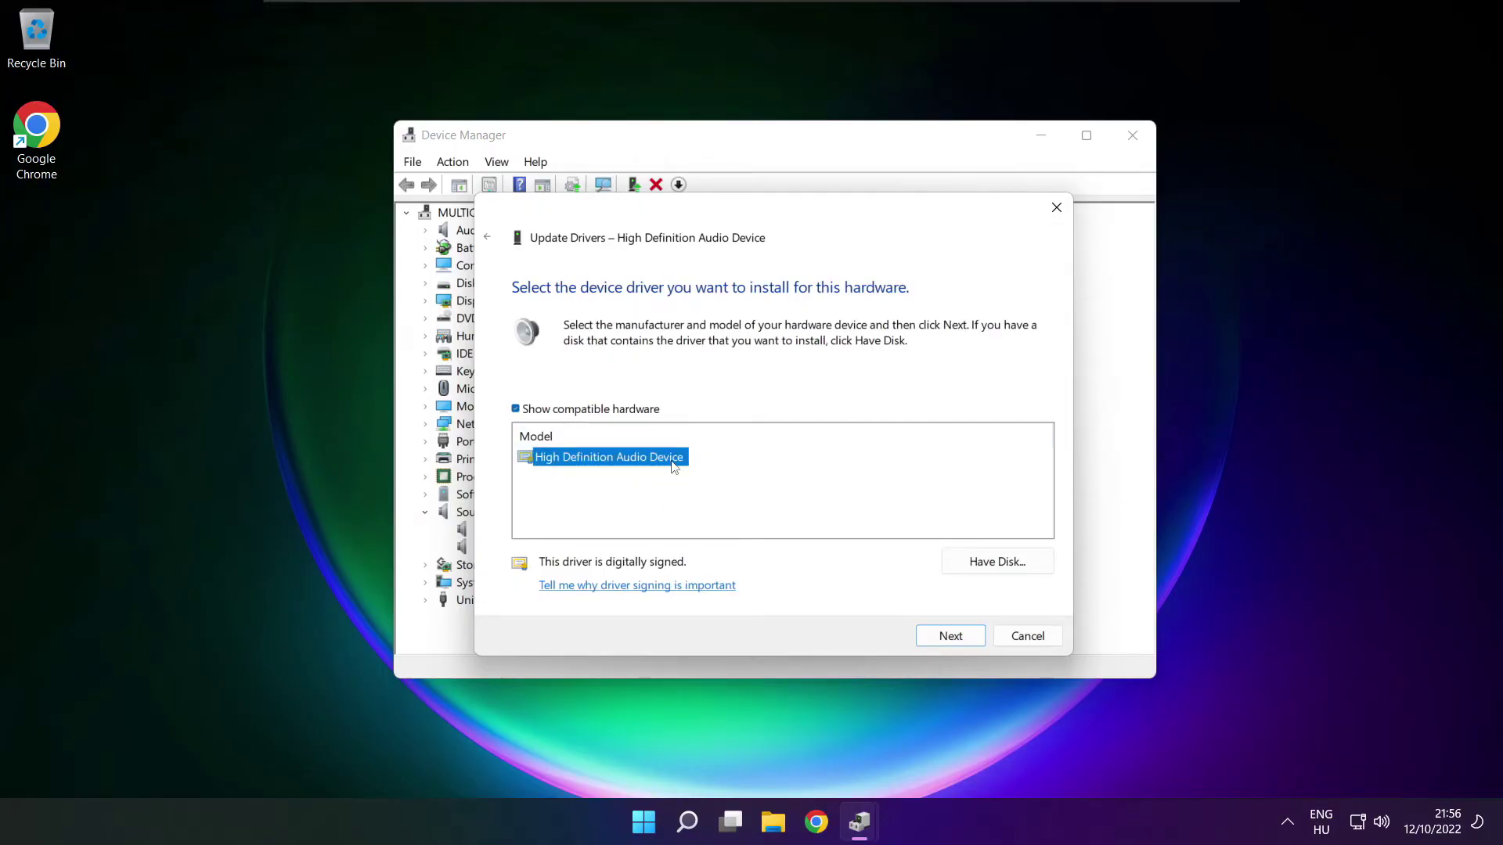
click(950, 637)
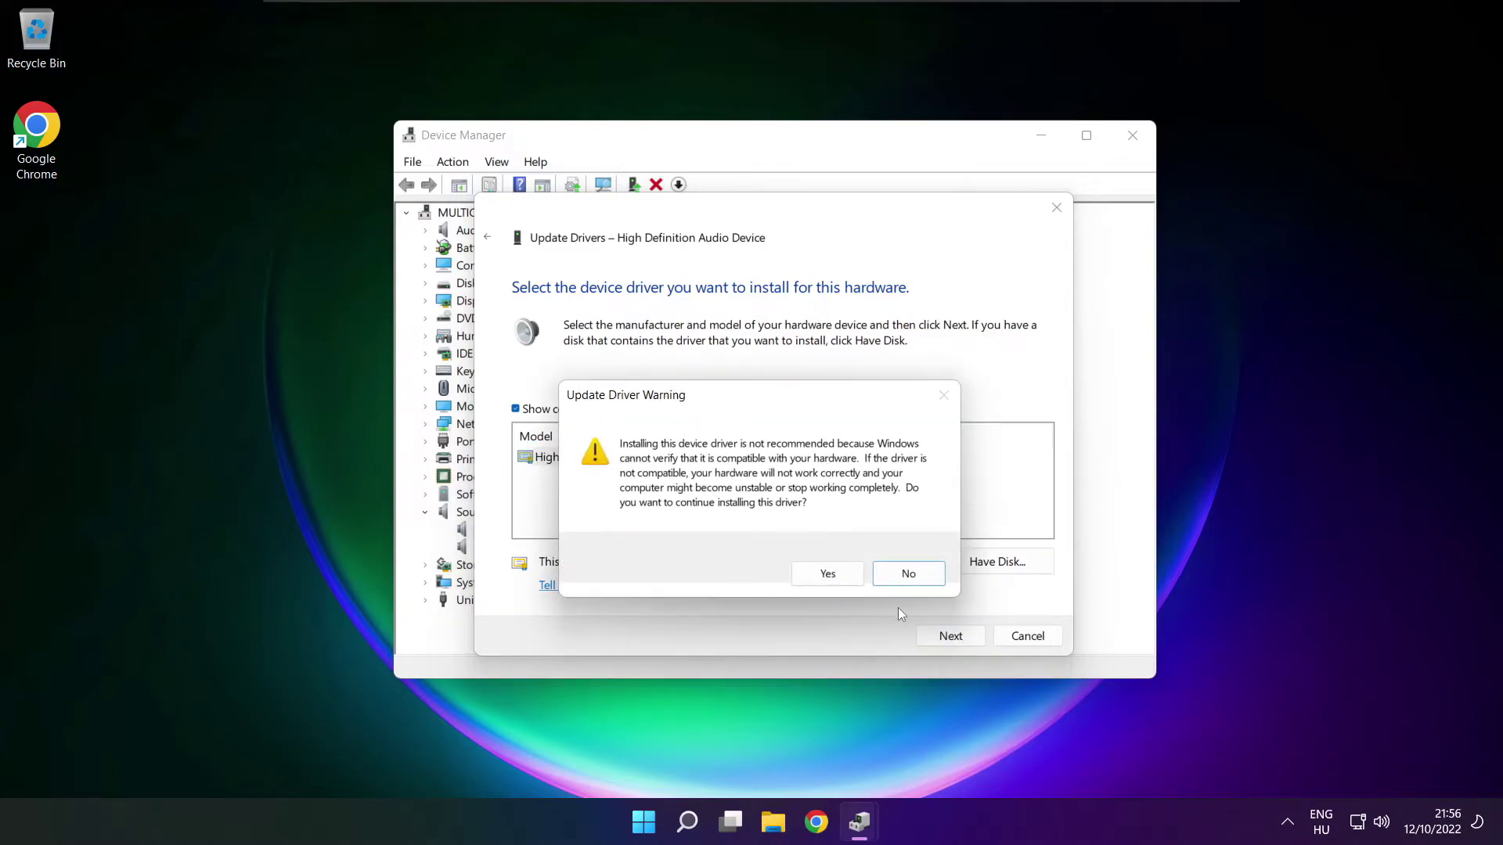
click(830, 575)
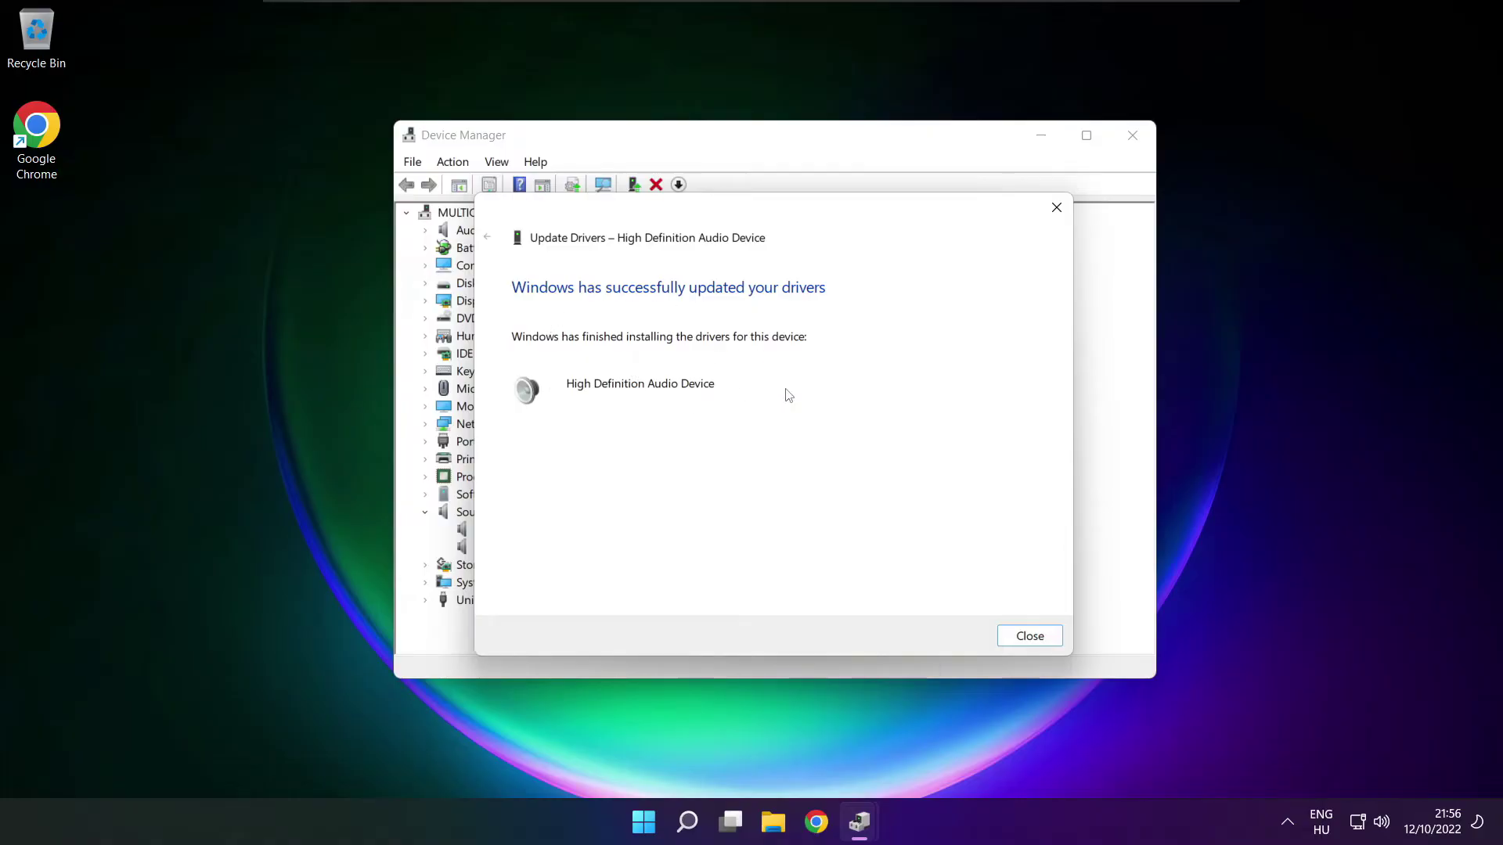
click(1039, 640)
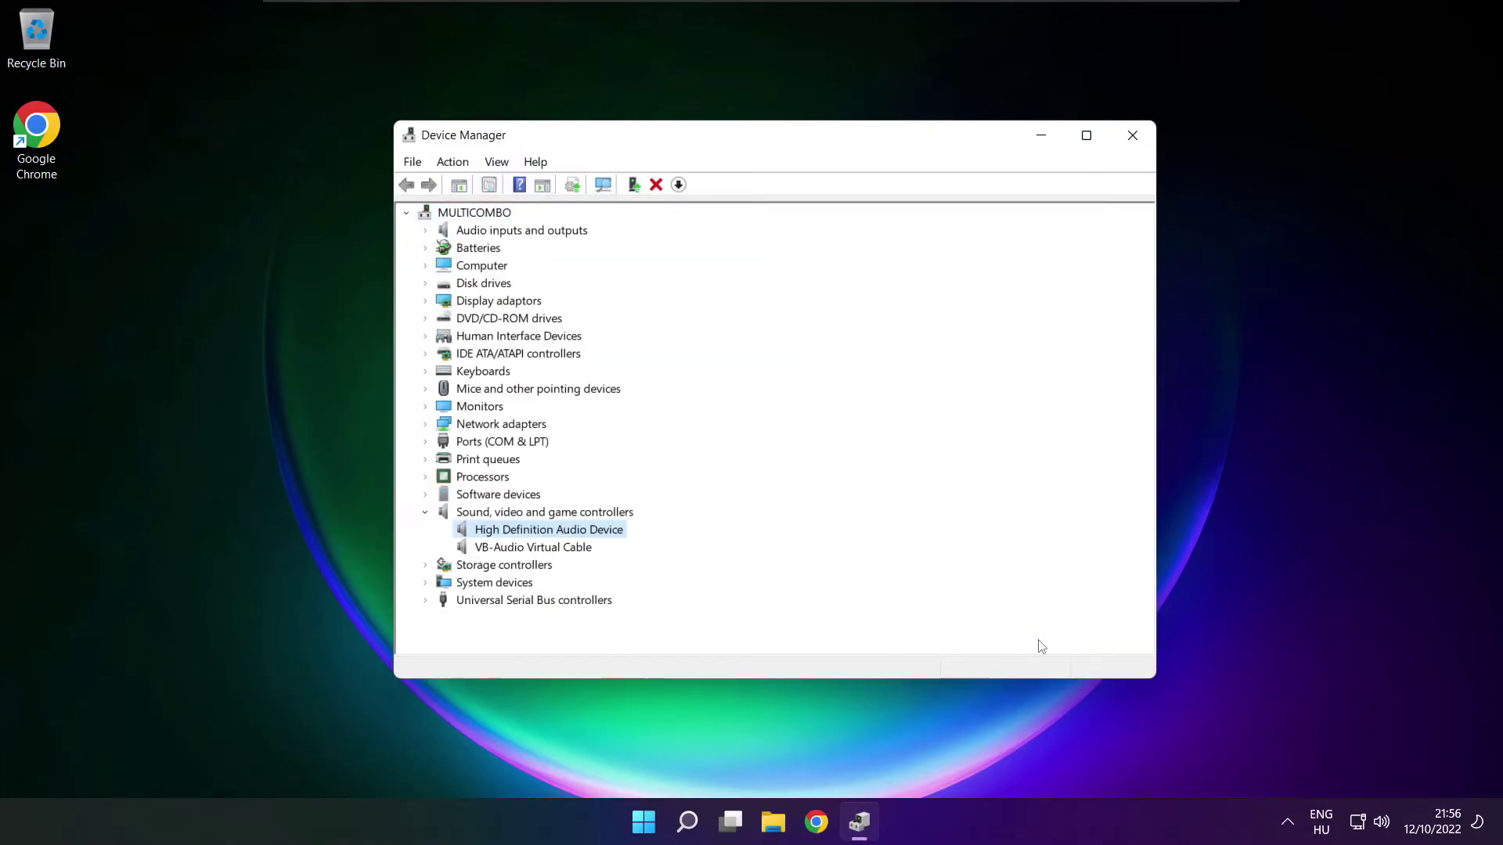
- Close Device Manager and view the Start menu's power options
click(1135, 137)
click(666, 821)
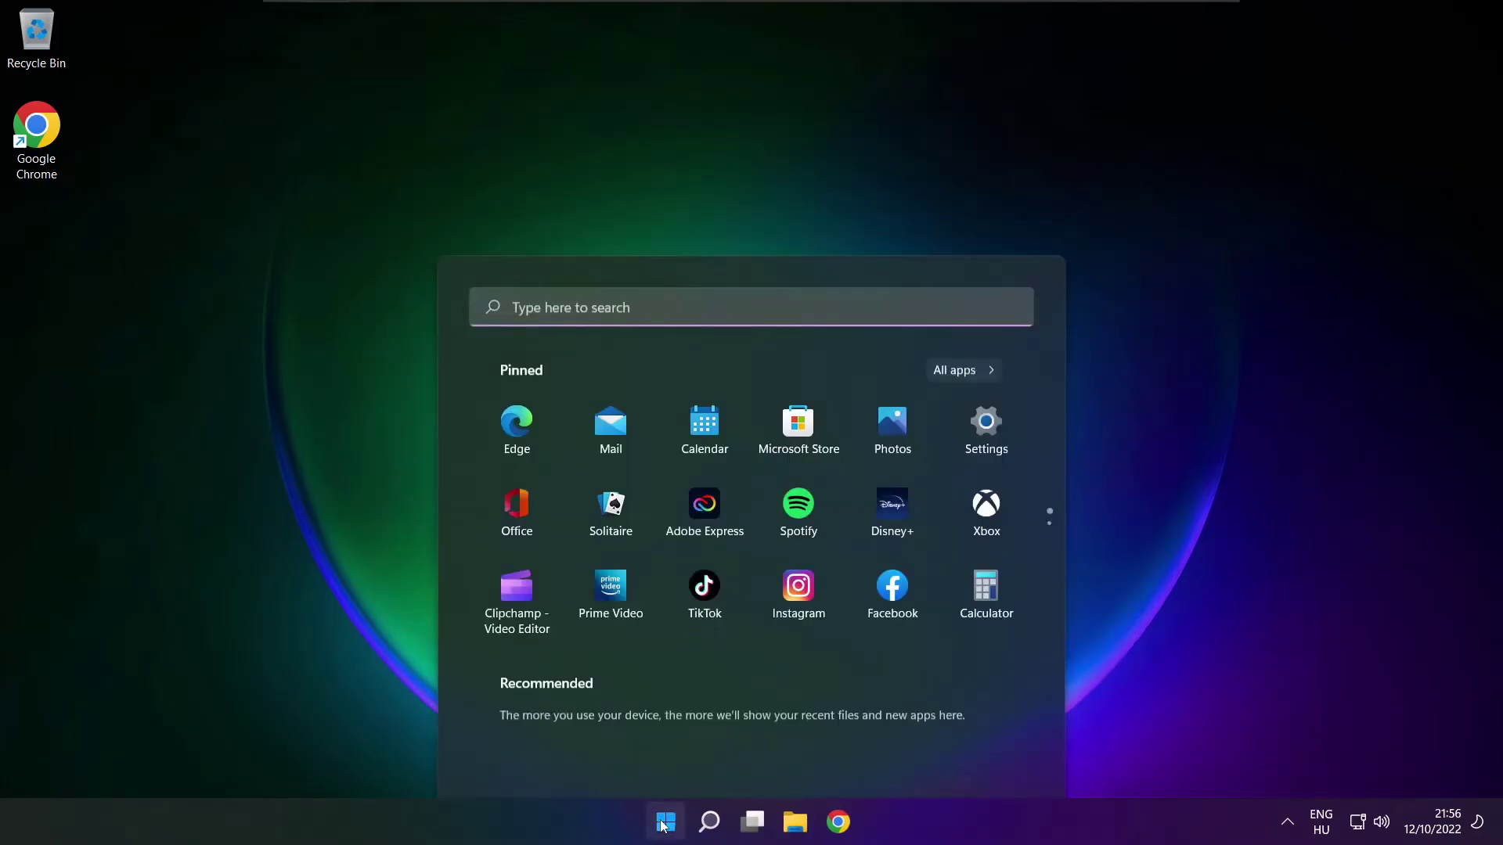
click(994, 754)
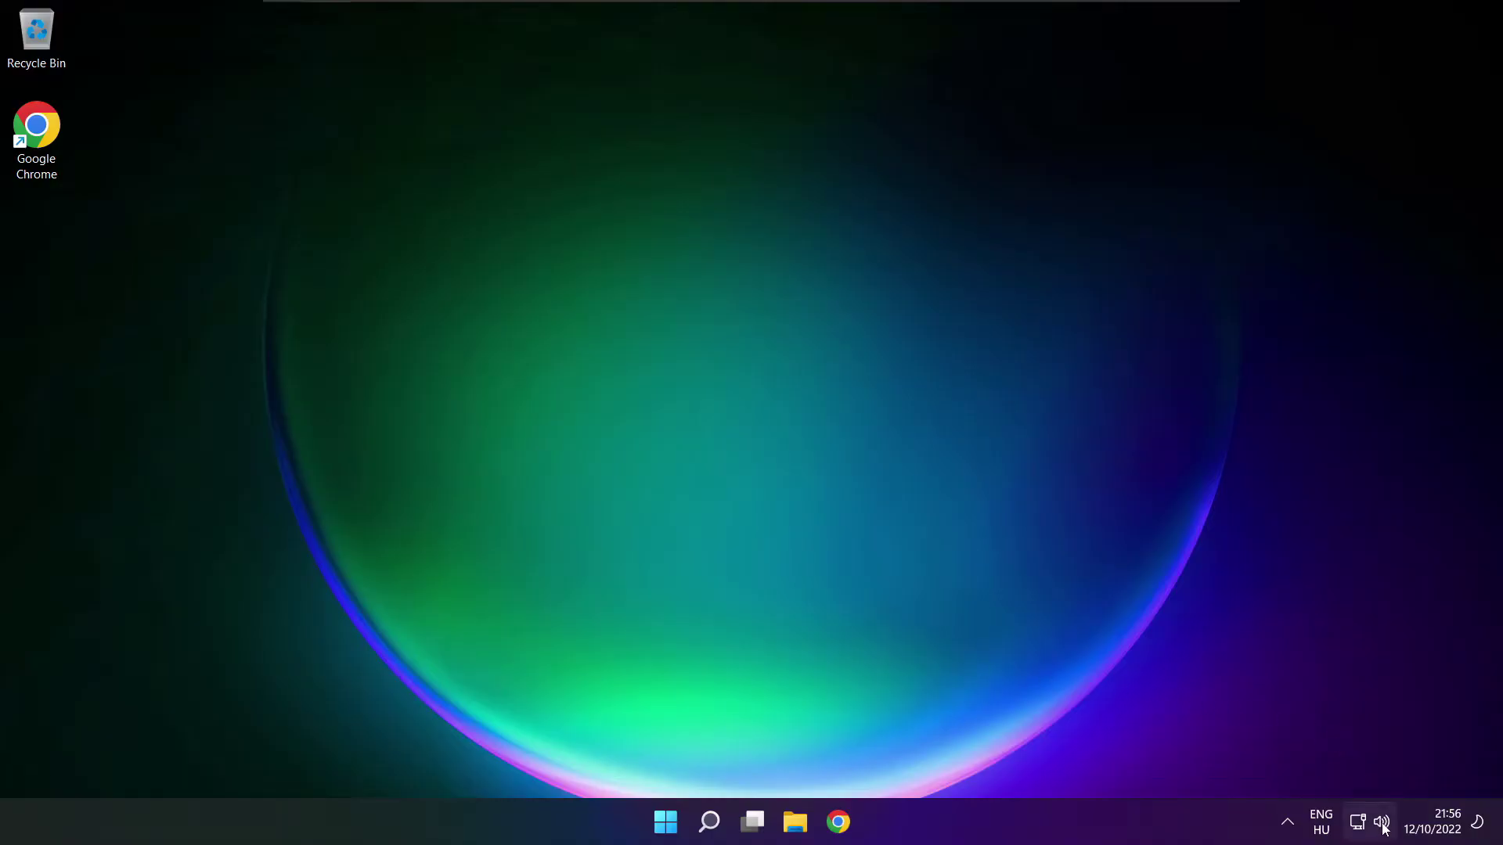
- Reopen Sound settings from the taskbar speaker icon and scroll down to the troubleshooting options
right_click(1383, 826)
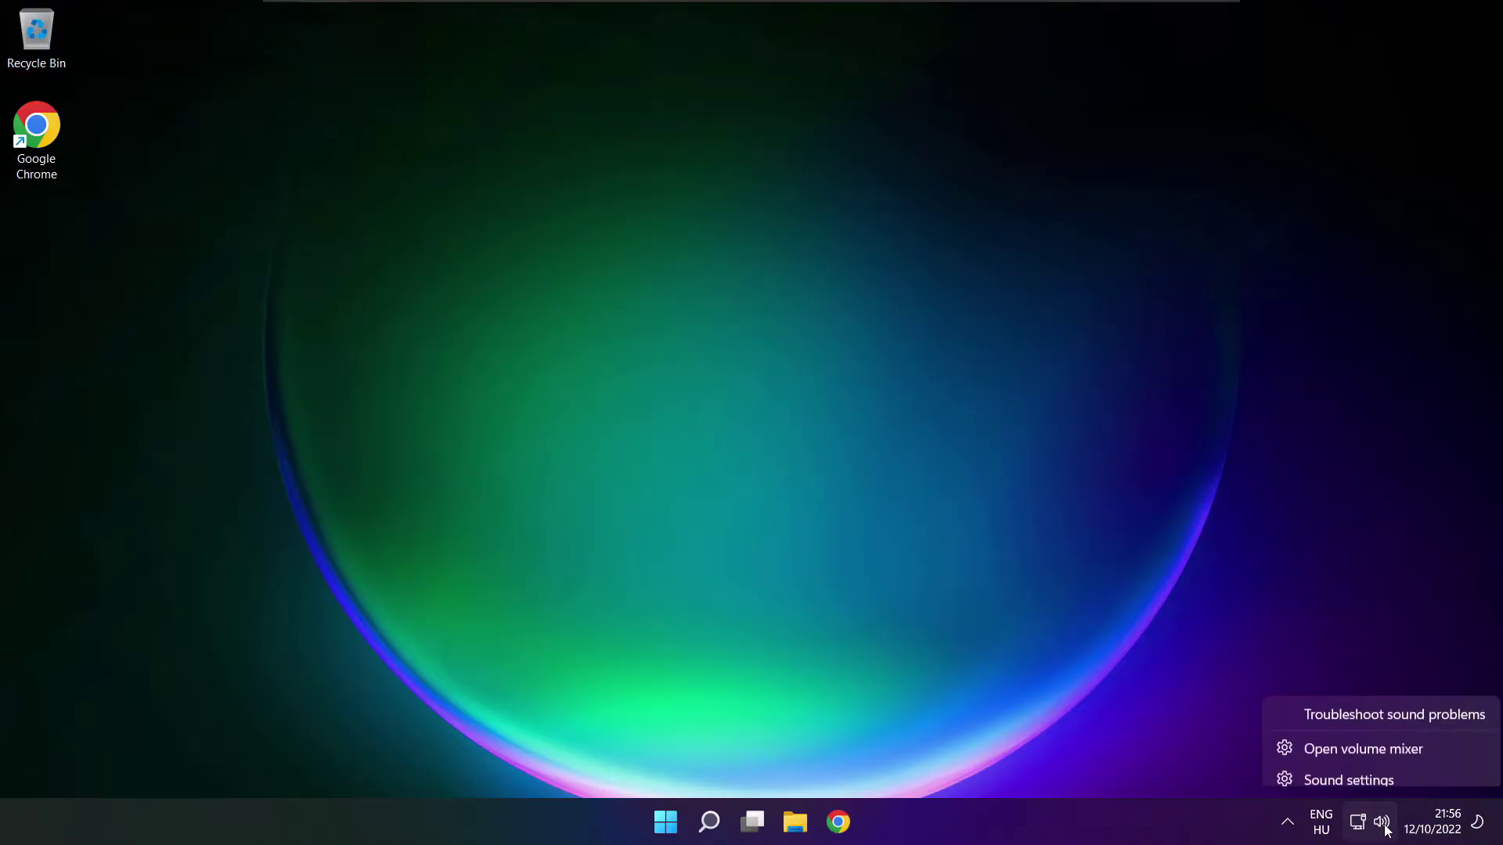
click(1404, 771)
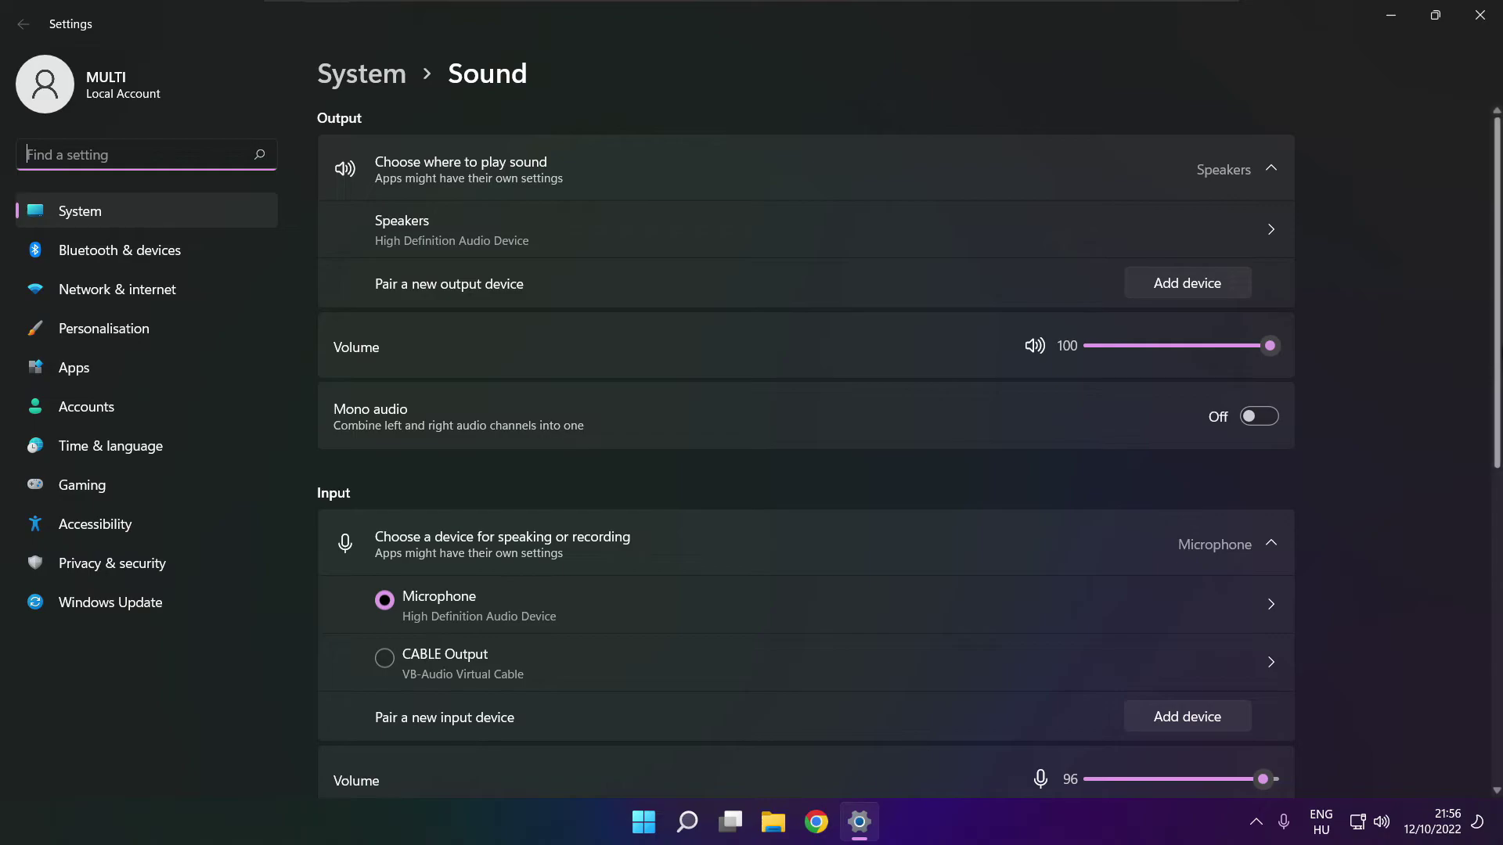
scroll(806, 451, down, 5)
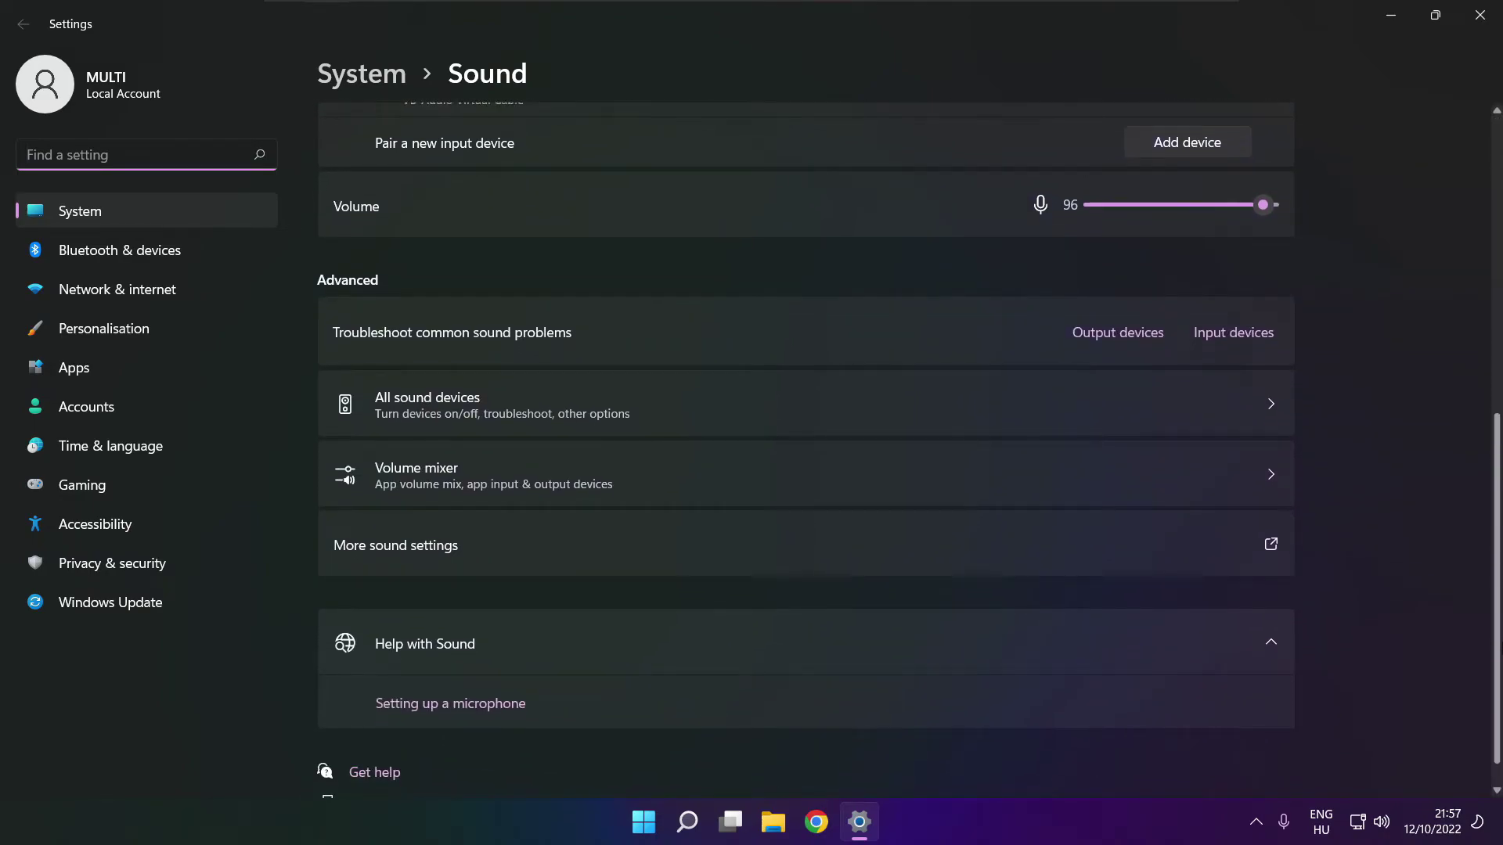
scroll(806, 456, down, 1)
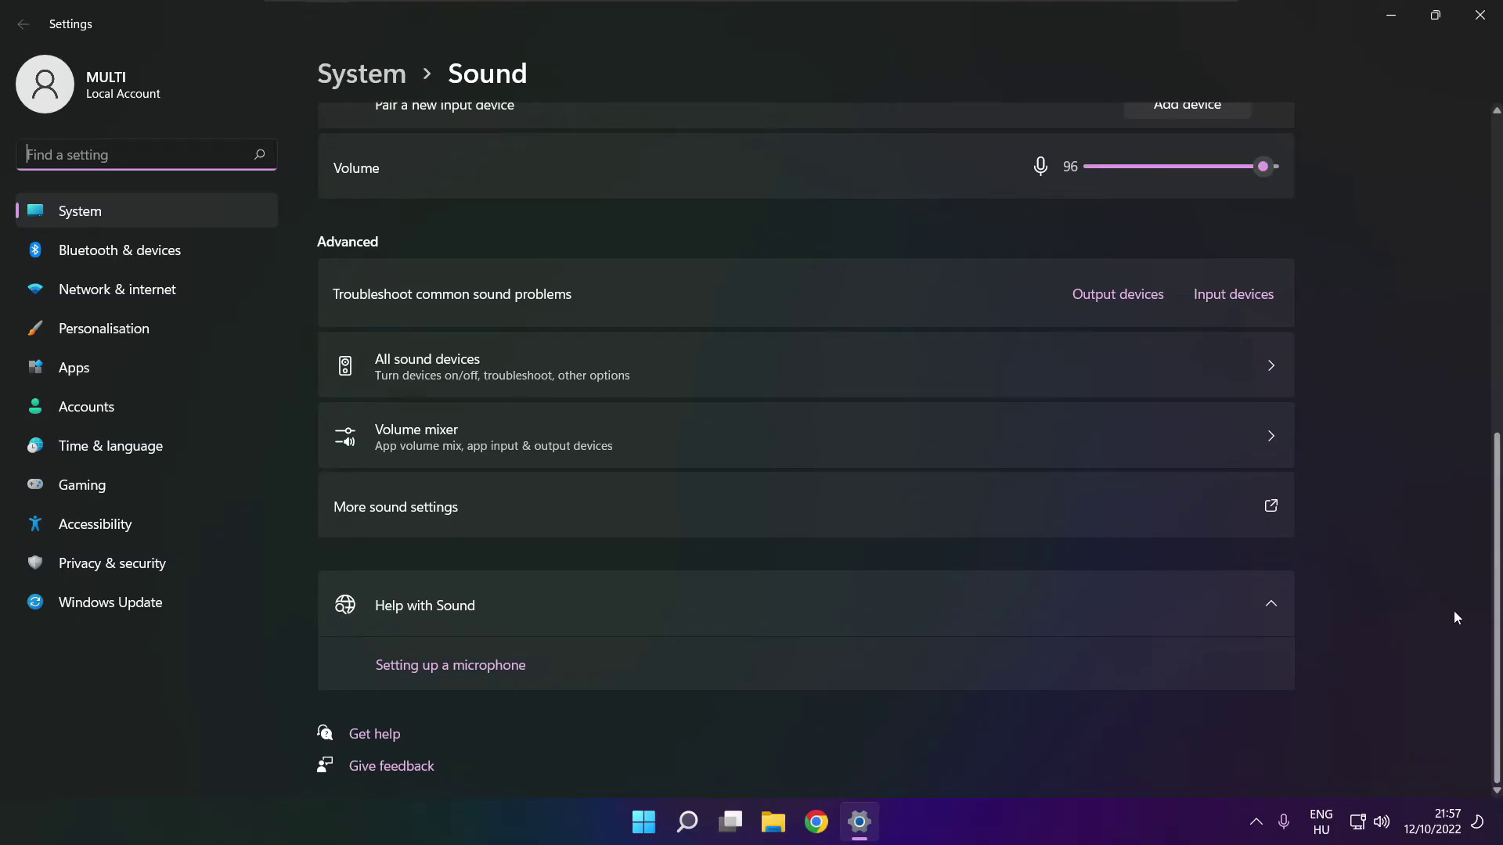